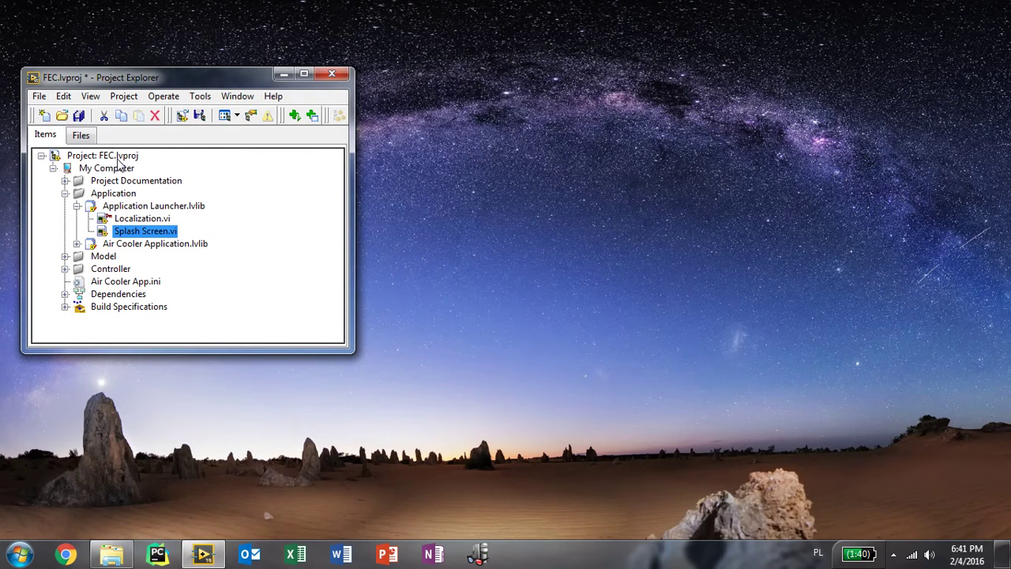
Step: Check that FEC.lvproj's properties list AF_Debug_Trace = TRUE, then close the dialog
{"action": "left_click_drag", "start_coordinate": [130, 81], "coordinate": [139, 44]}
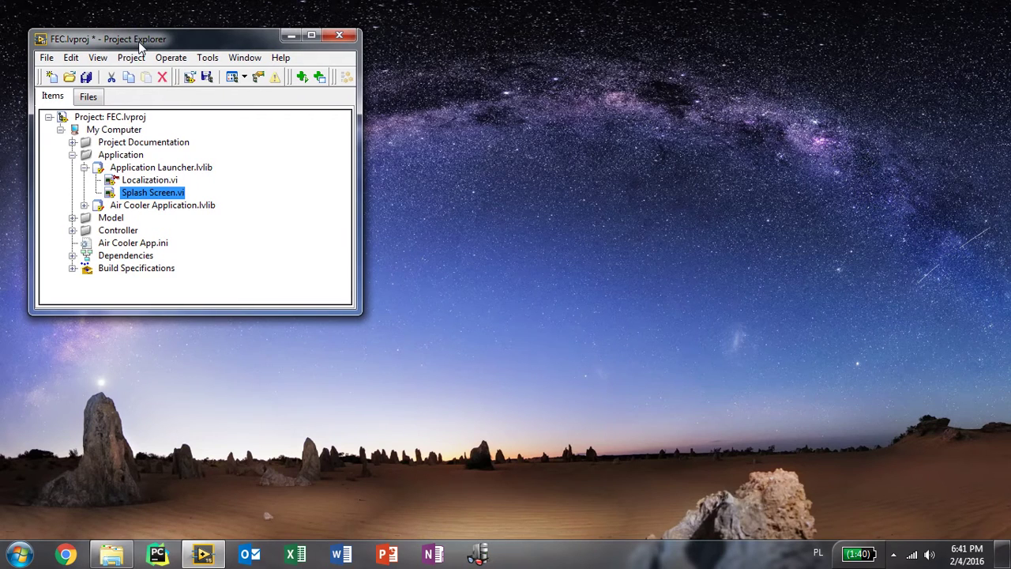
{"action": "right_click", "coordinate": [118, 118]}
{"action": "left_click", "coordinate": [221, 394]}
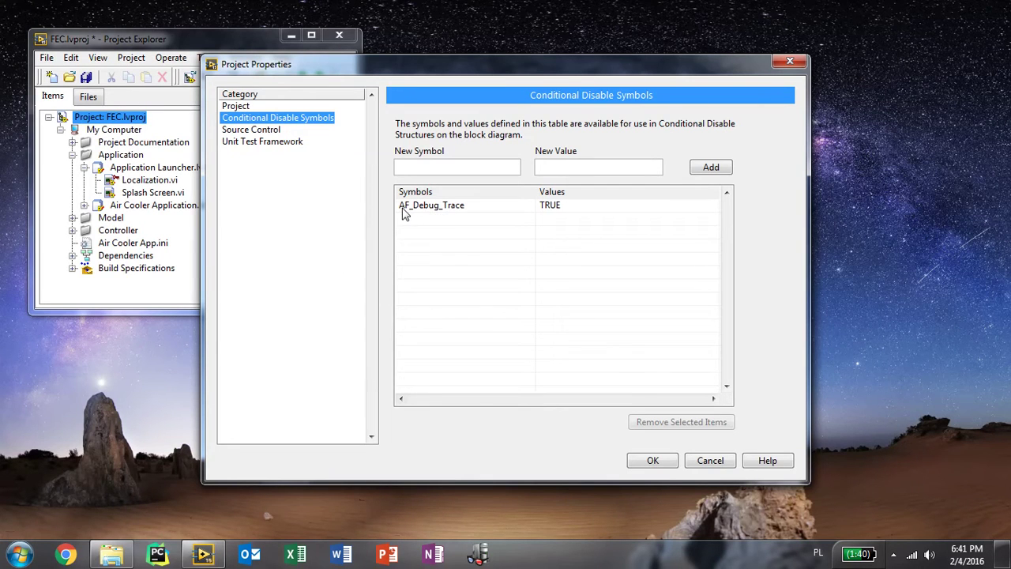
{"action": "left_click", "coordinate": [559, 212]}
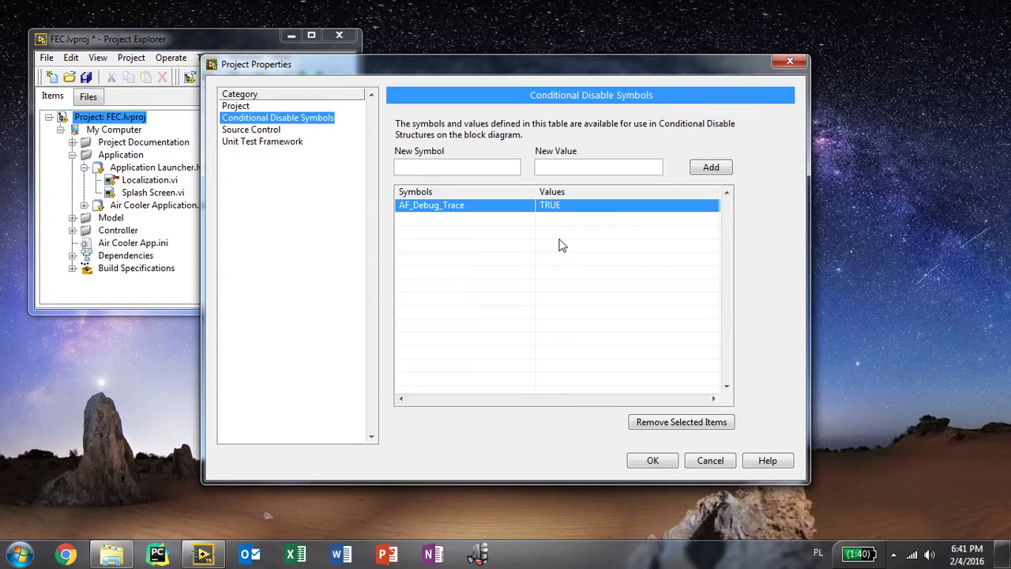
{"action": "left_click", "coordinate": [655, 462]}
Step: Start New Trace 1 on My Computer, capturing only User-Defined Trace Events
{"action": "right_click", "coordinate": [114, 133]}
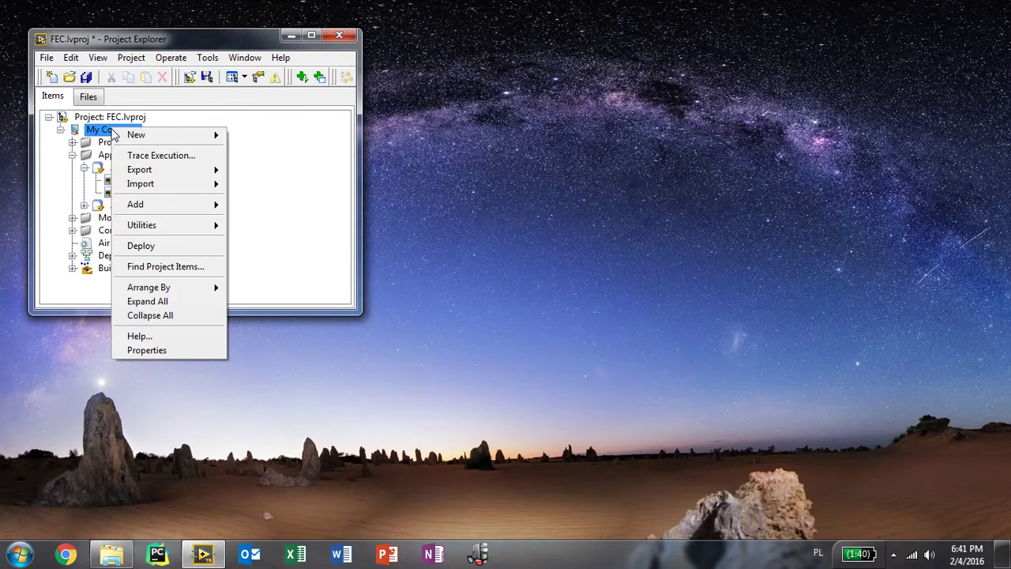
{"action": "left_click", "coordinate": [147, 158]}
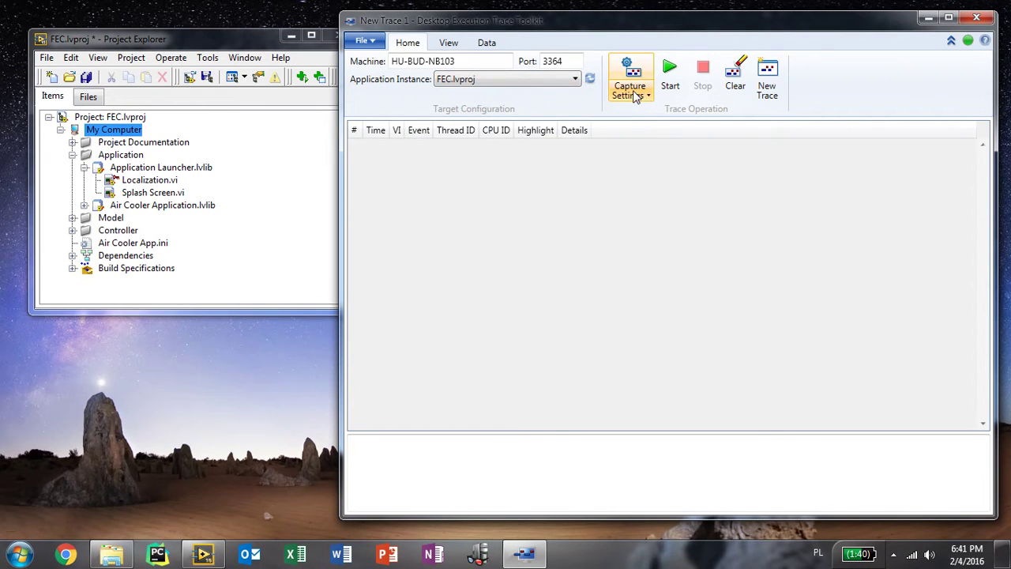
{"action": "left_click", "coordinate": [636, 93]}
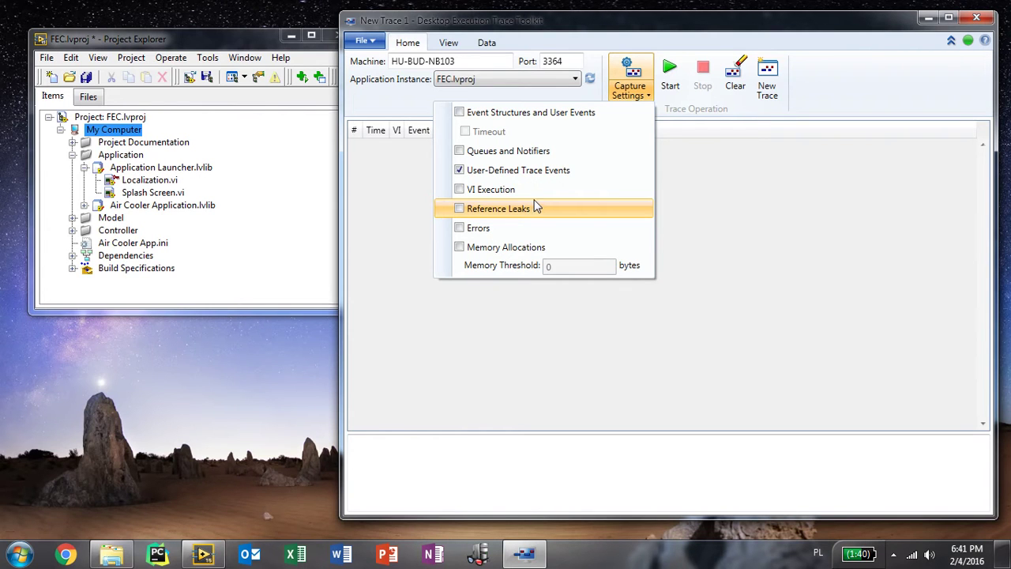
Step: Start capturing, run Splash Screen.vi, then stop the Air Cooler application
{"action": "left_click", "coordinate": [667, 75]}
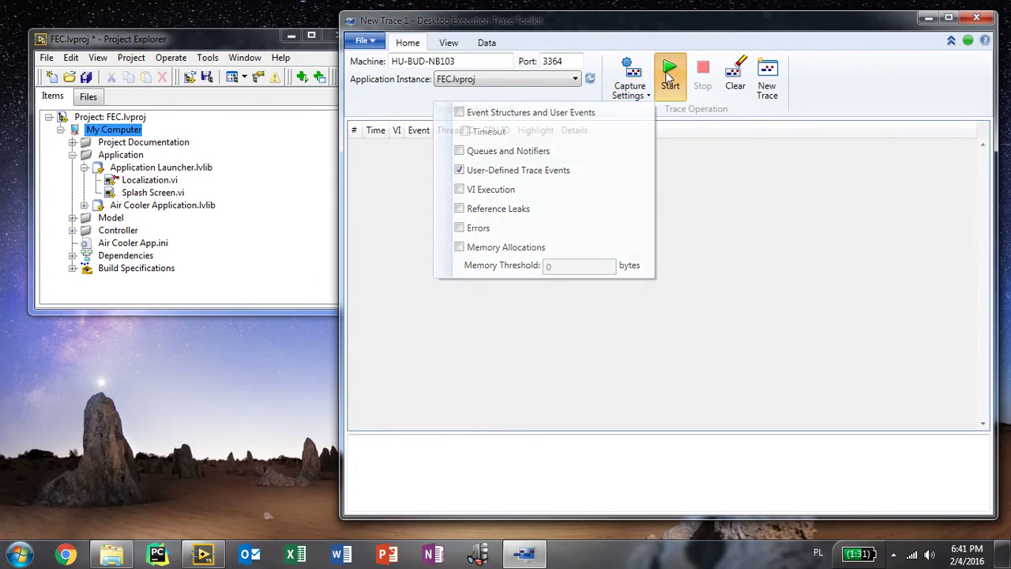
{"action": "left_click", "coordinate": [147, 195]}
{"action": "double_click", "coordinate": [146, 195]}
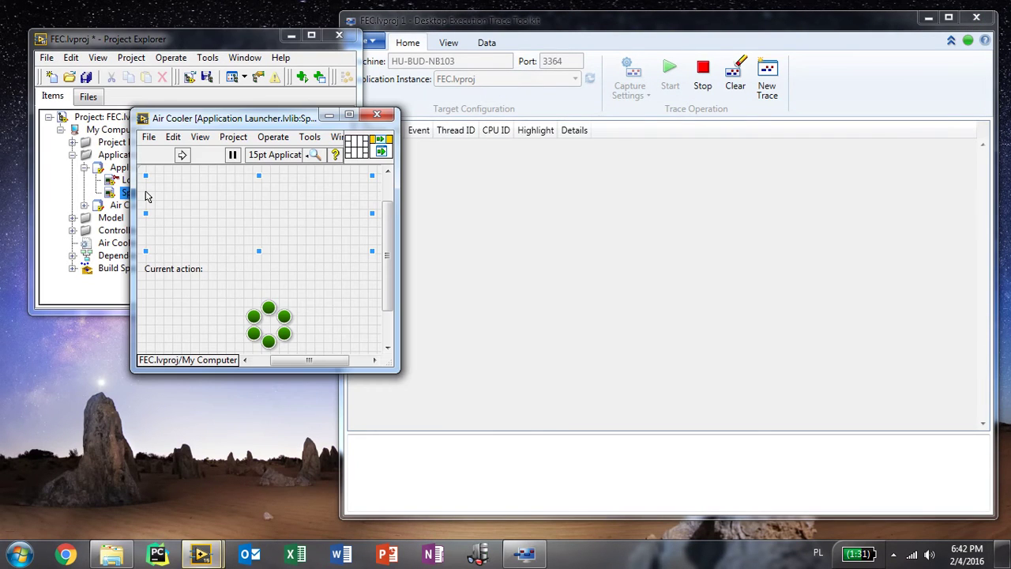
{"action": "left_click", "coordinate": [183, 156]}
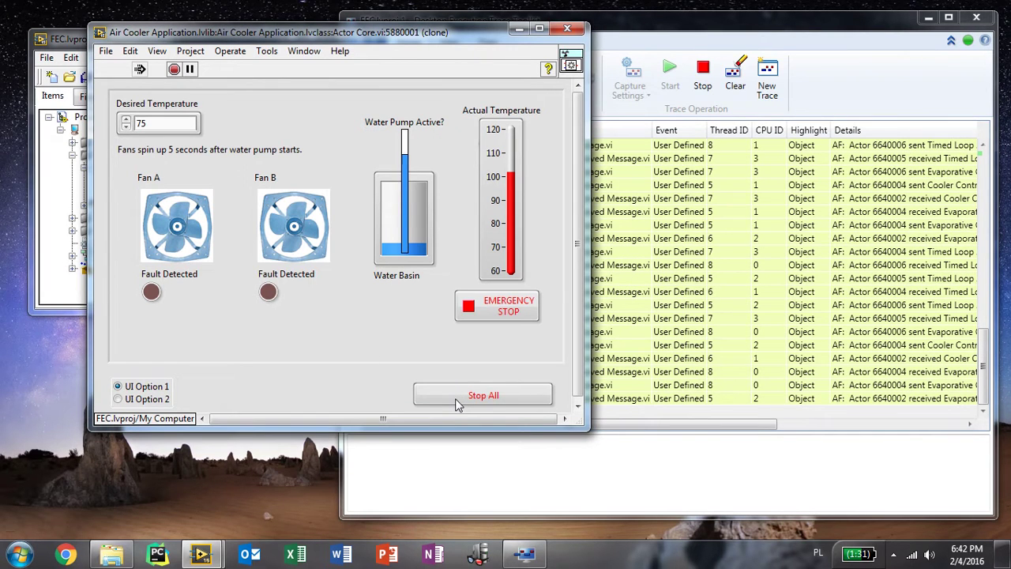
{"action": "left_click", "coordinate": [457, 398]}
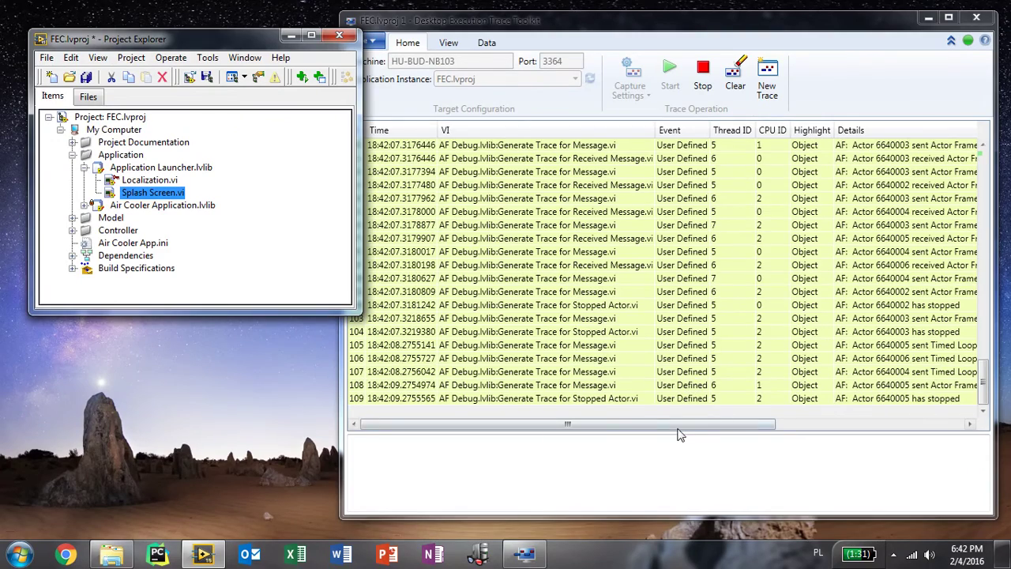
Step: Scroll through the captured trace down to the actors' 'has stopped' events
{"action": "left_click_drag", "start_coordinate": [682, 429], "coordinate": [895, 427]}
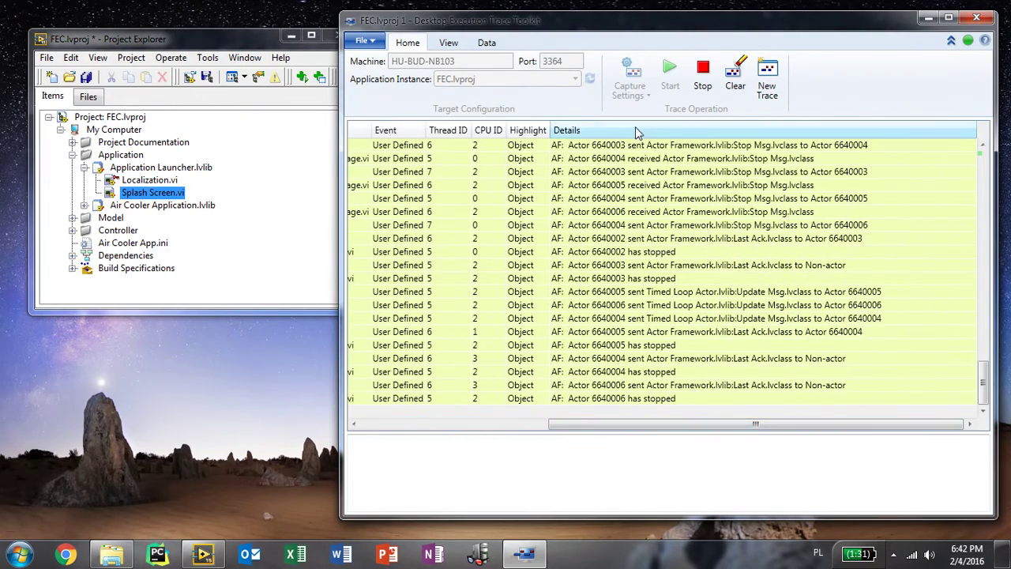
{"action": "scroll", "coordinate": [641, 308], "scroll_direction": "up", "scroll_amount": 10}
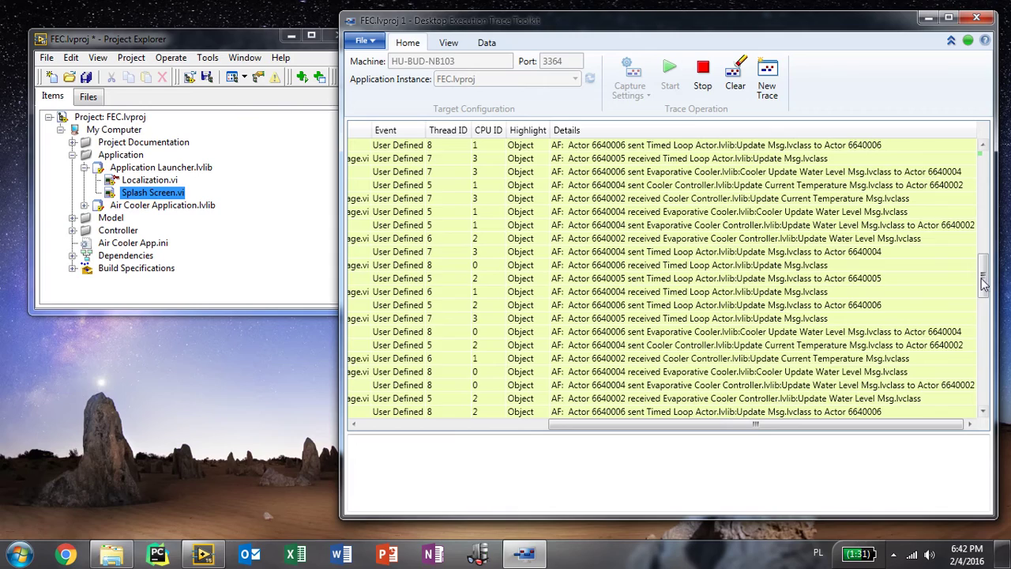
{"action": "mouse_move", "coordinate": [986, 282]}
{"action": "left_mouse_down"}
{"action": "mouse_move", "coordinate": [983, 207]}
{"action": "mouse_move", "coordinate": [990, 419]}
{"action": "left_mouse_up"}
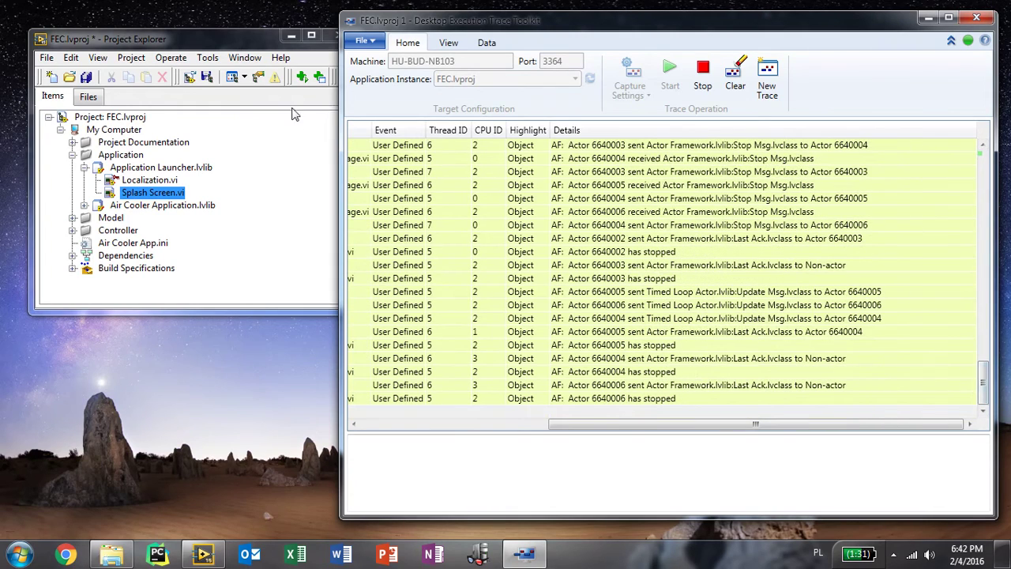
Step: Minimize Project Explorer and stop the trace capture
{"action": "left_click", "coordinate": [285, 34]}
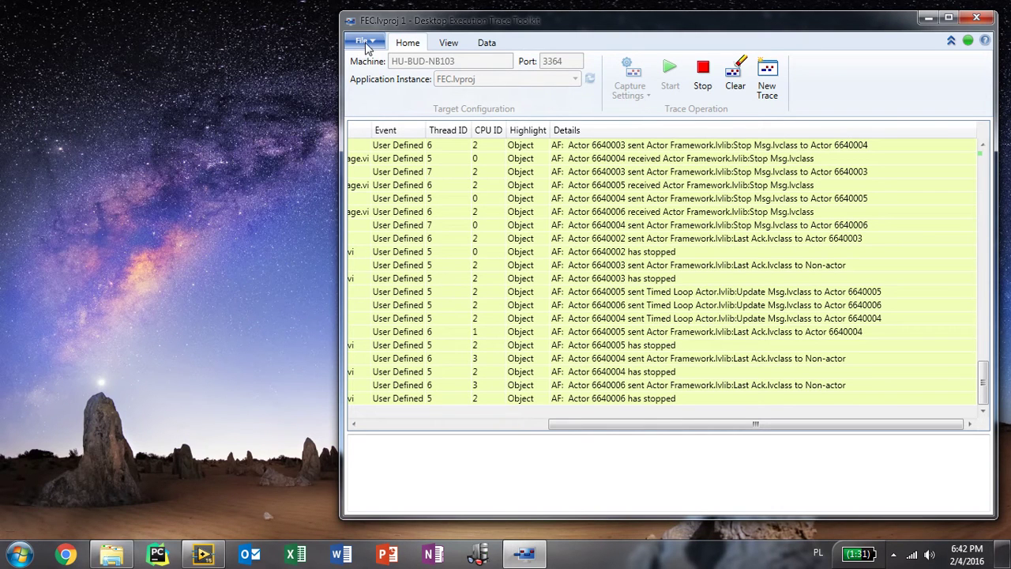
{"action": "left_click", "coordinate": [365, 43]}
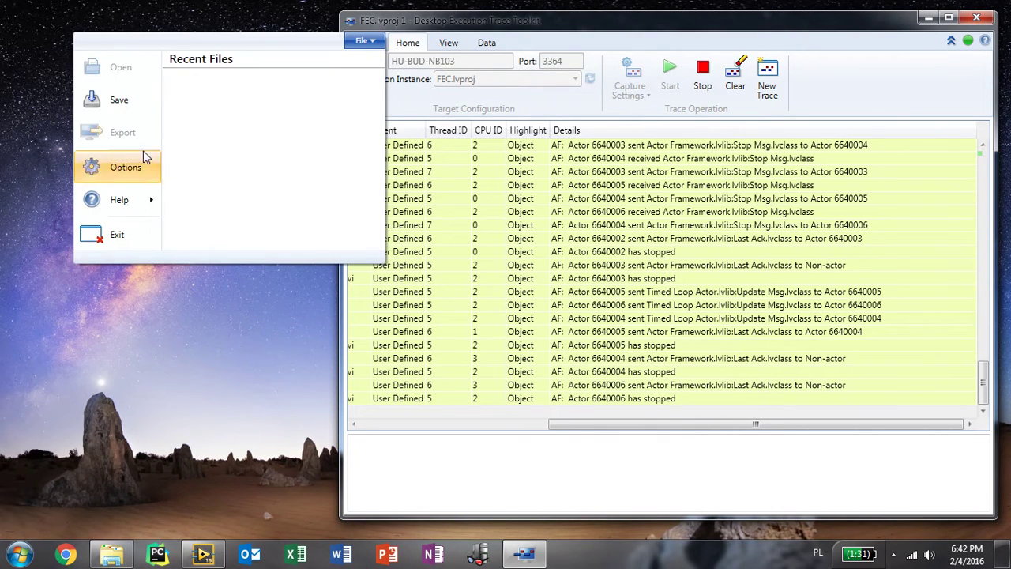
{"action": "left_click", "coordinate": [700, 84]}
Step: Export the trace as text, replacing FEC.lvproj.txt in the Trace folder
{"action": "left_click", "coordinate": [363, 42]}
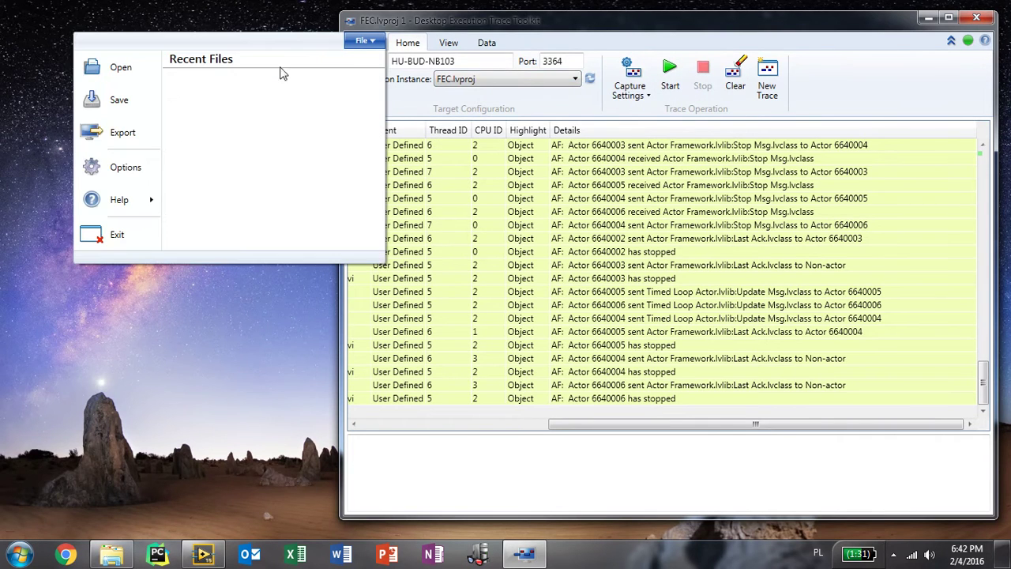
{"action": "left_click", "coordinate": [138, 141]}
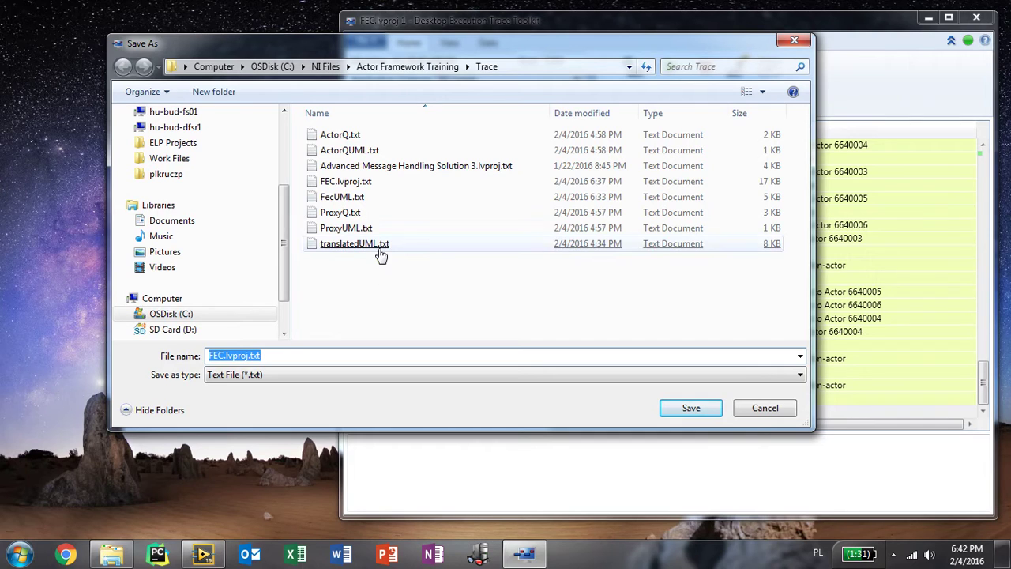
{"action": "double_click", "coordinate": [392, 187]}
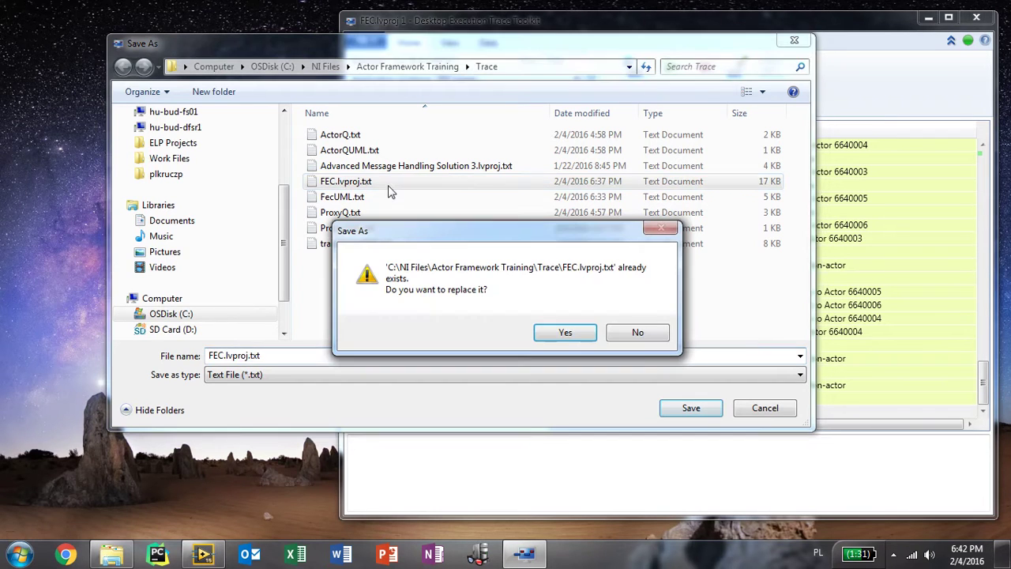
{"action": "left_click", "coordinate": [562, 332]}
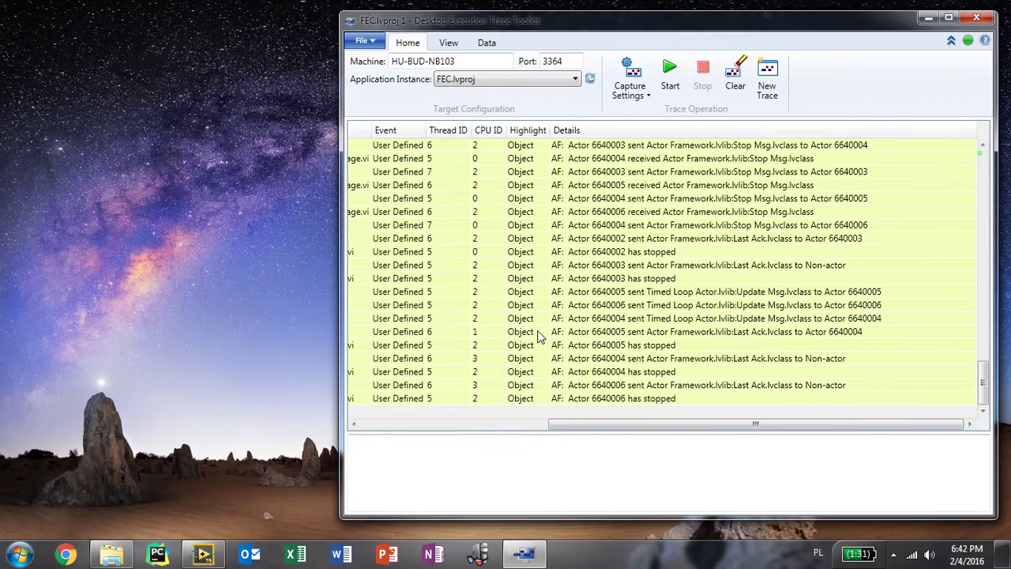
Step: Navigate Explorer from NI Files into Actor Framework Training\Trace
{"action": "mouse_move", "coordinate": [114, 549]}
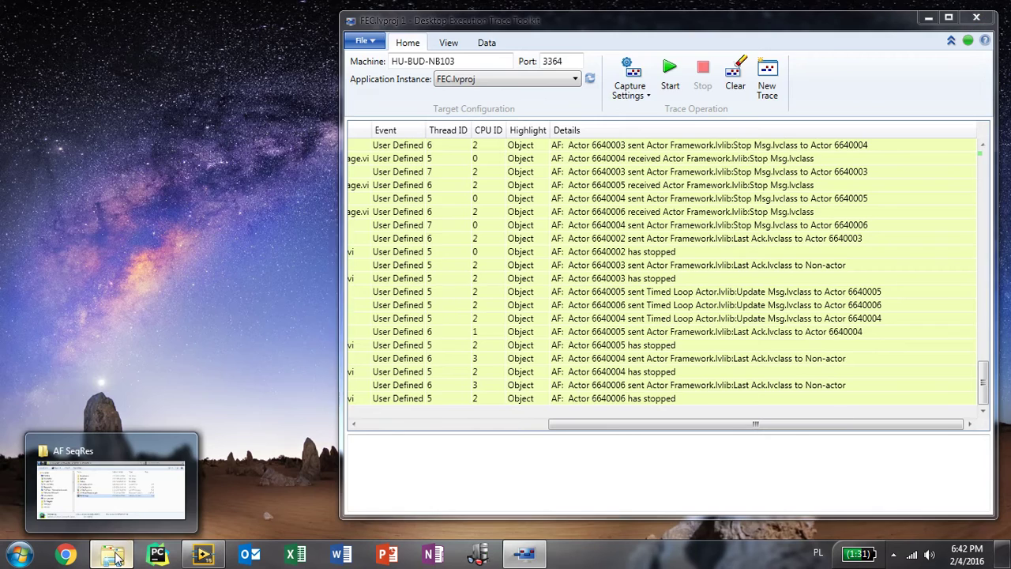
{"action": "left_click", "coordinate": [111, 483]}
{"action": "left_click", "coordinate": [231, 86]}
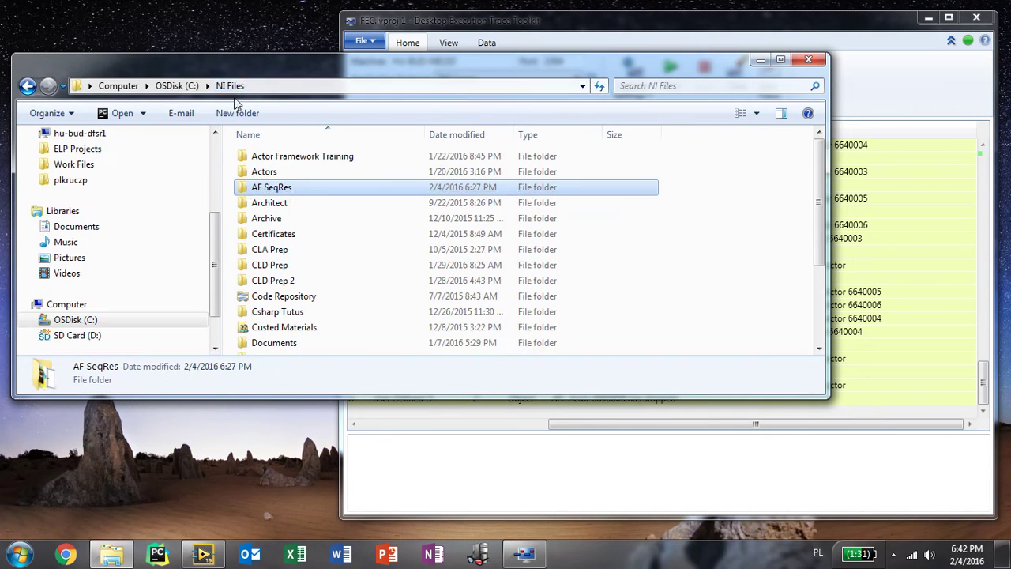
{"action": "double_click", "coordinate": [306, 195]}
{"action": "left_click", "coordinate": [306, 172]}
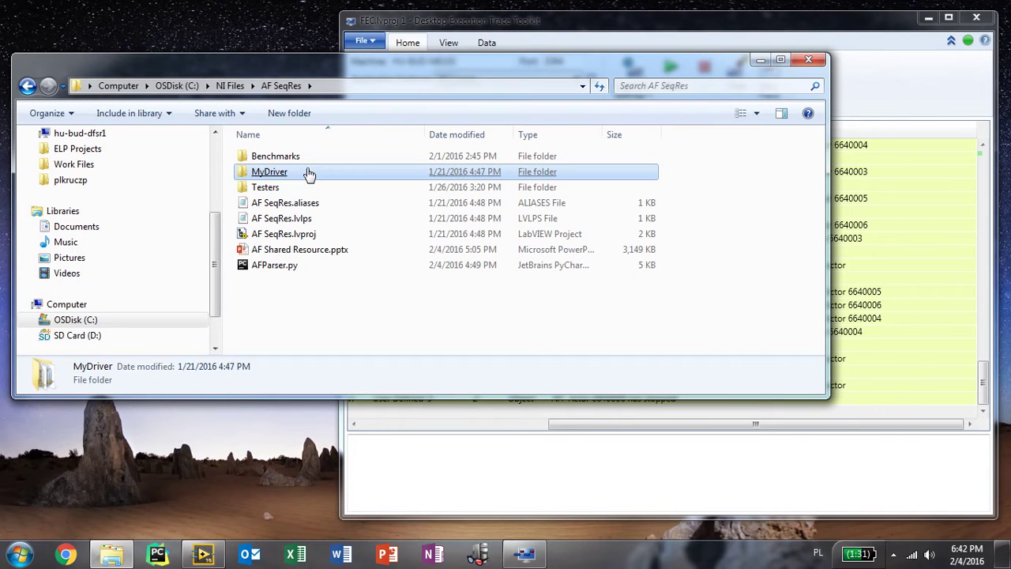
{"action": "left_click", "coordinate": [308, 165]}
{"action": "key", "text": "BackSpace"}
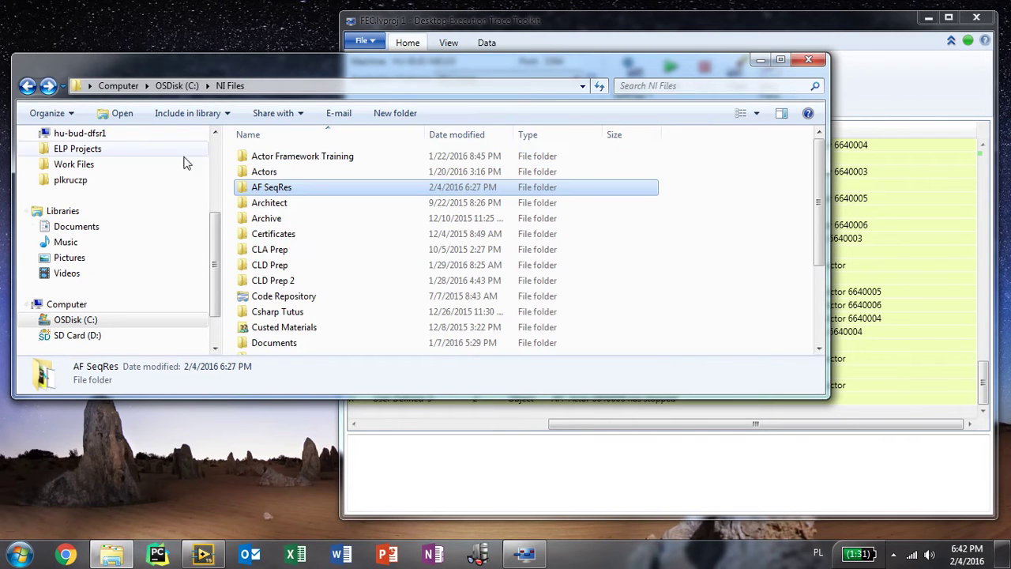
{"action": "left_click", "coordinate": [248, 162]}
{"action": "double_click", "coordinate": [248, 161]}
{"action": "double_click", "coordinate": [277, 218]}
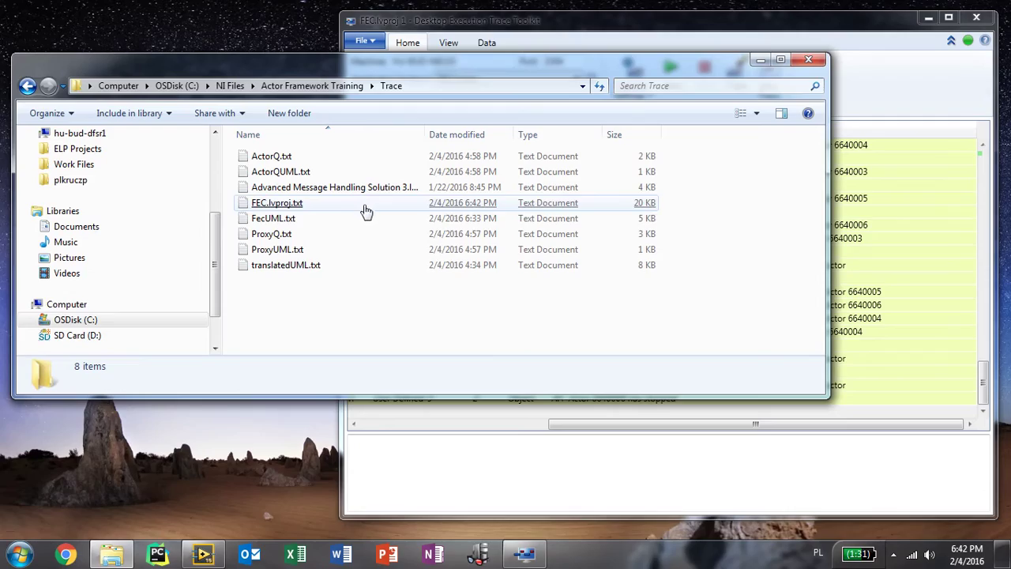
Step: Open FEC.lvproj.txt in Notepad to check the trace, then close it and minimize Explorer
{"action": "double_click", "coordinate": [303, 207]}
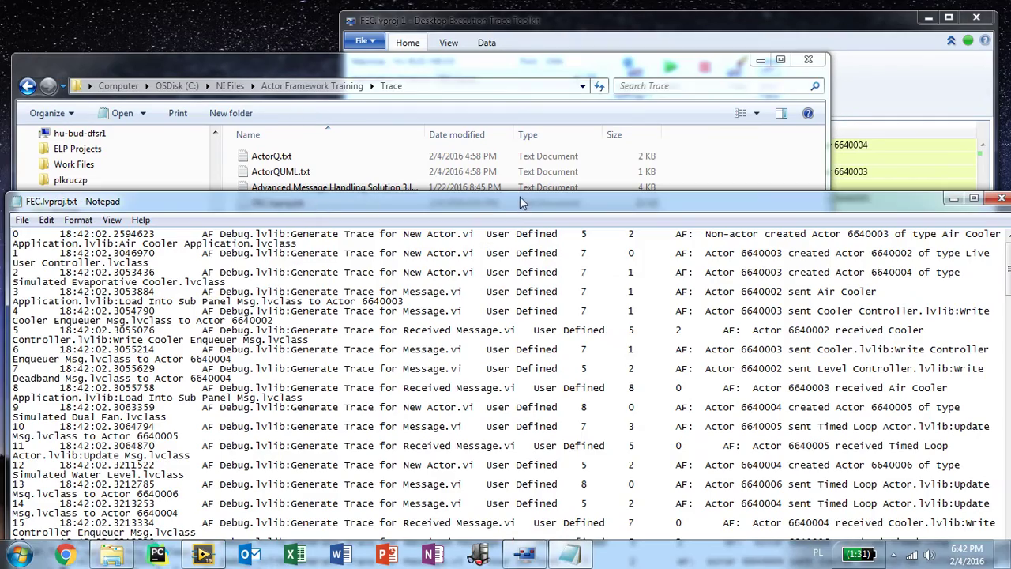
{"action": "left_click_drag", "start_coordinate": [518, 206], "coordinate": [503, 83]}
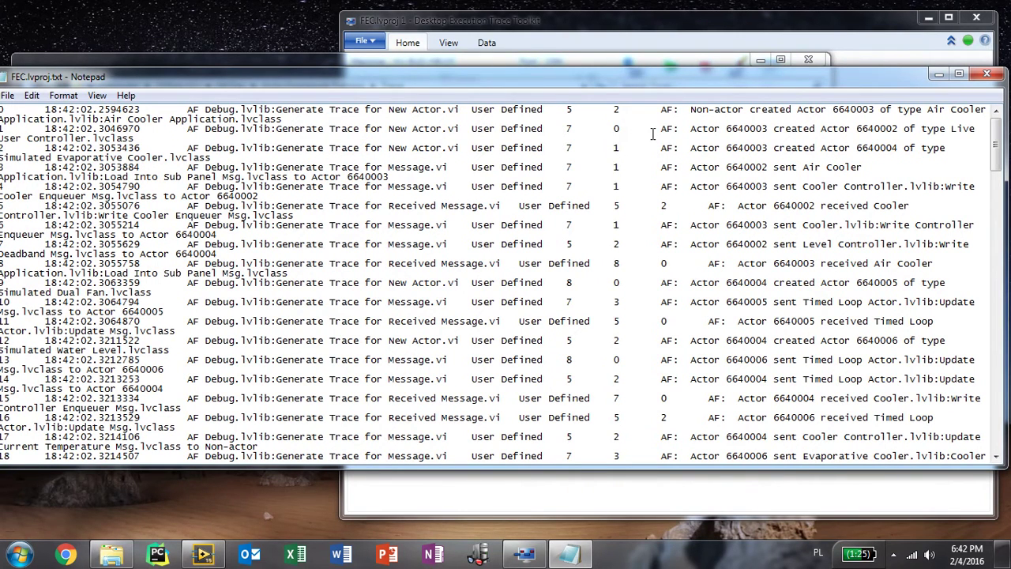
{"action": "left_click", "coordinate": [986, 74]}
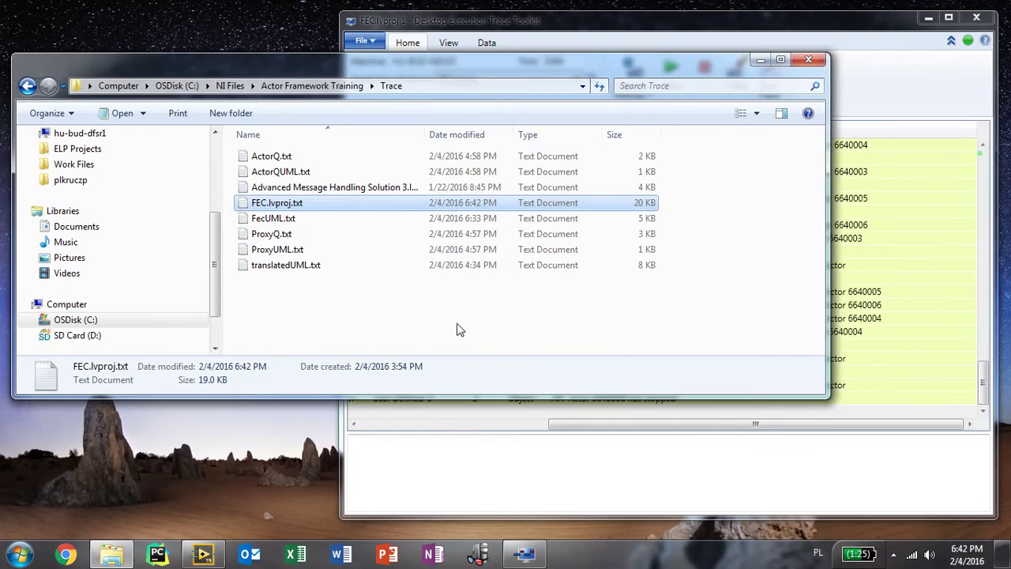
{"action": "left_click", "coordinate": [759, 62]}
Step: Close the trace toolkit without saving, then launch cmd and centre its window
{"action": "left_click", "coordinate": [976, 18]}
{"action": "left_click", "coordinate": [531, 335]}
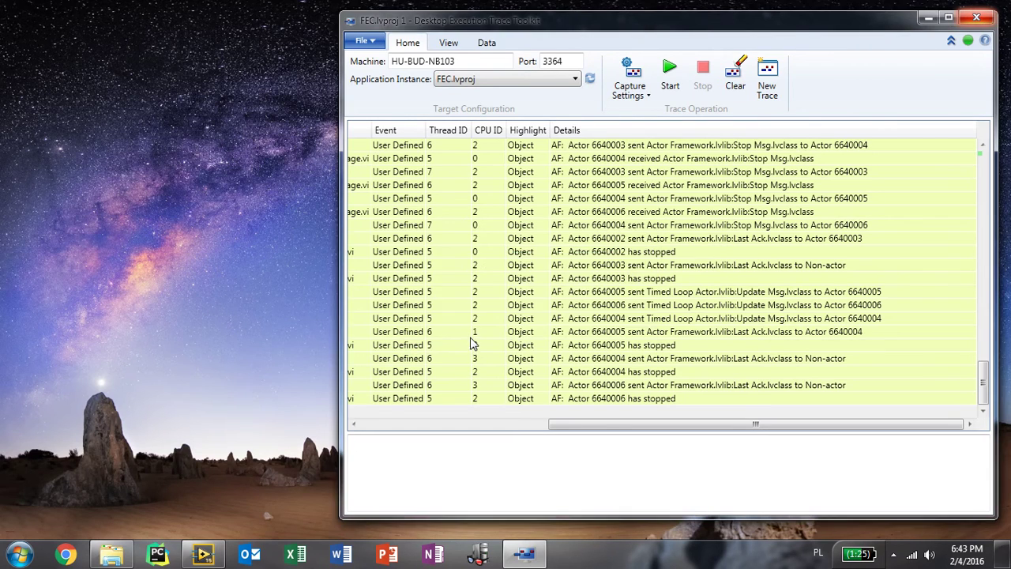
{"action": "key", "text": "super"}
{"action": "type", "text": "cmd"}
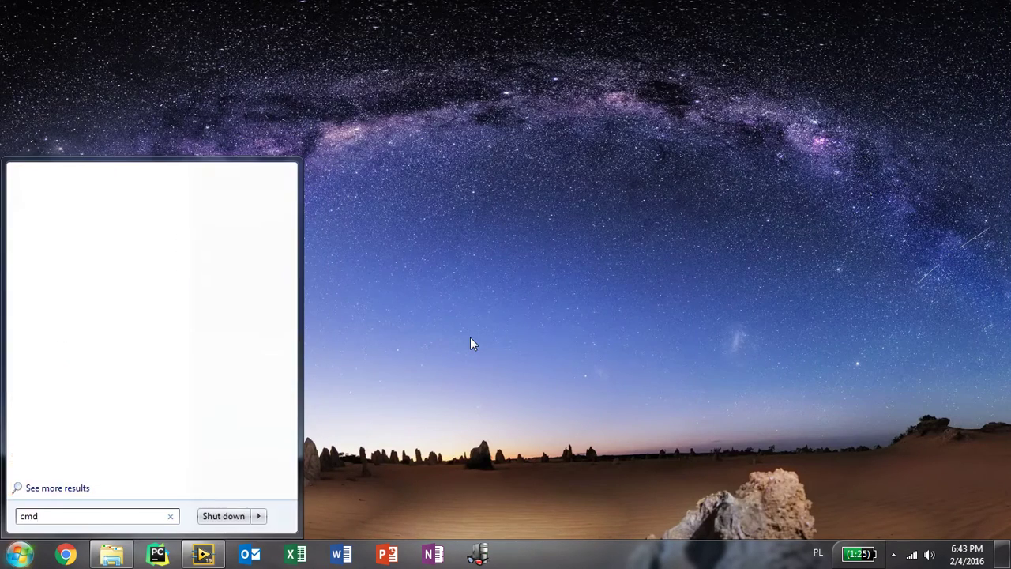
{"action": "key", "text": "Return"}
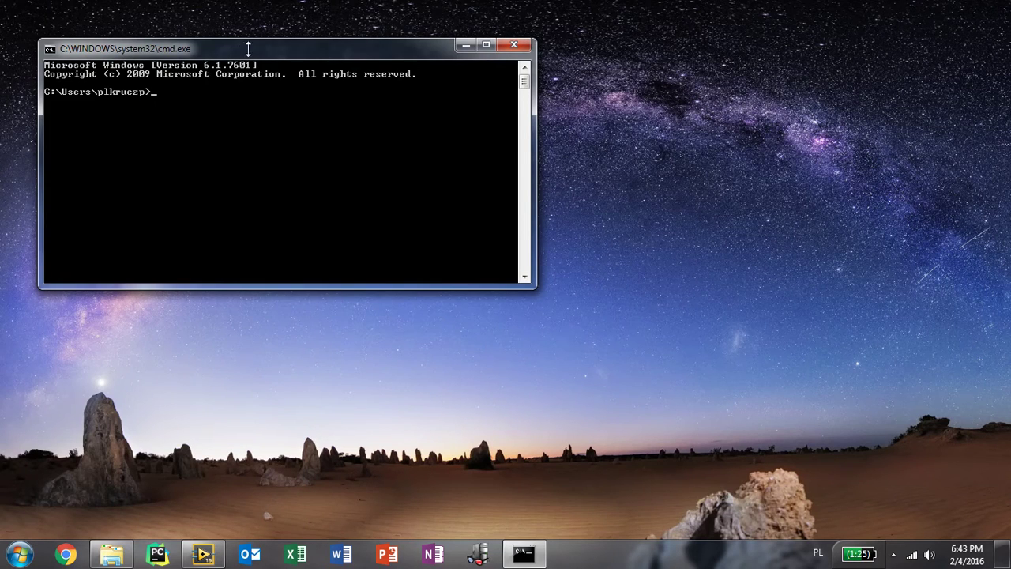
{"action": "left_click_drag", "start_coordinate": [249, 52], "coordinate": [456, 126]}
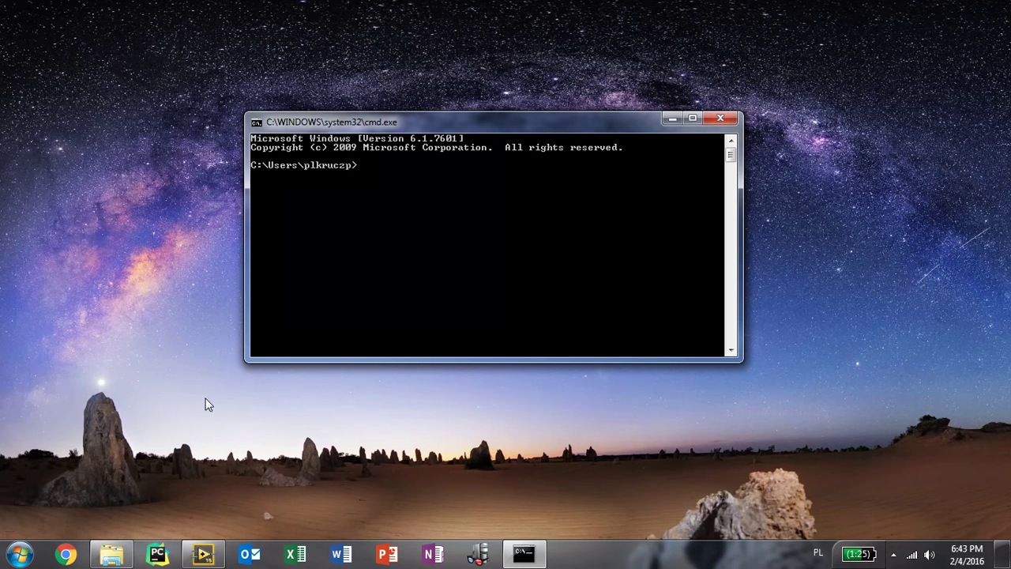
Step: Go to C:\NI Files\AF SeqRes in Explorer, copy its path, then minimize Explorer
{"action": "left_click", "coordinate": [111, 554]}
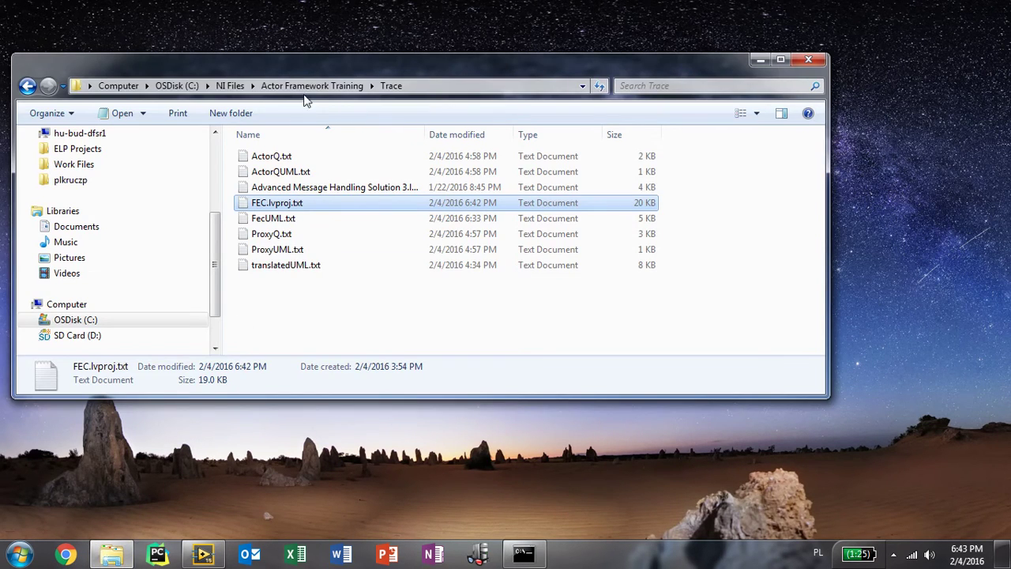
{"action": "left_click", "coordinate": [26, 87]}
{"action": "left_click", "coordinate": [27, 86]}
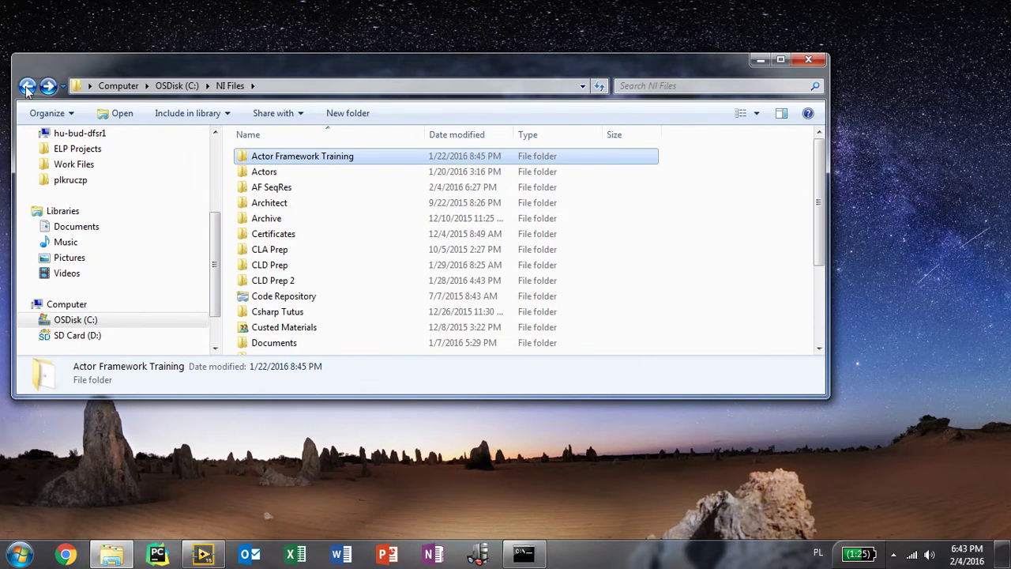
{"action": "double_click", "coordinate": [272, 187]}
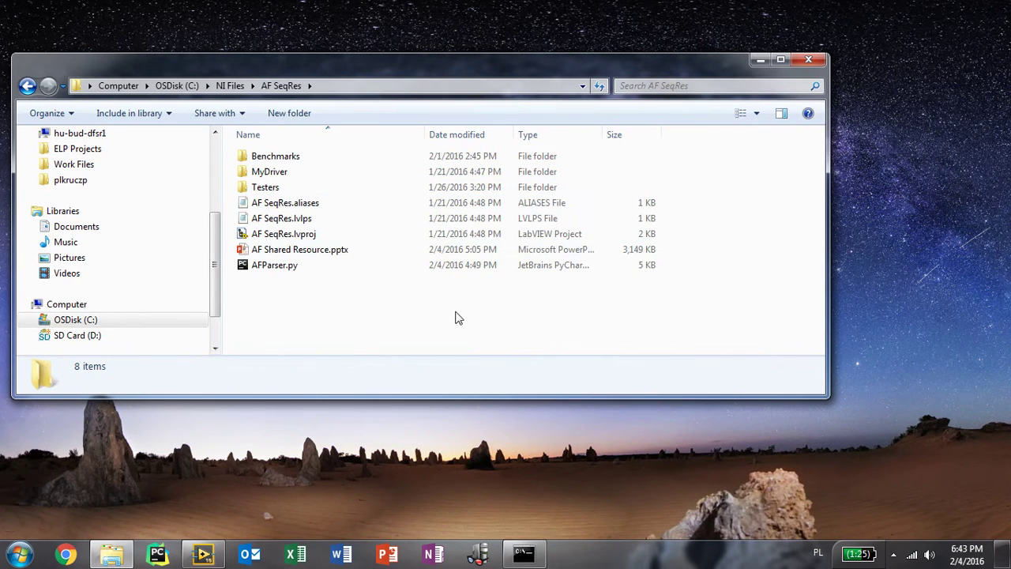
{"action": "left_click_drag", "start_coordinate": [652, 313], "coordinate": [280, 284]}
{"action": "left_click", "coordinate": [410, 90]}
{"action": "key", "text": "ctrl+c"}
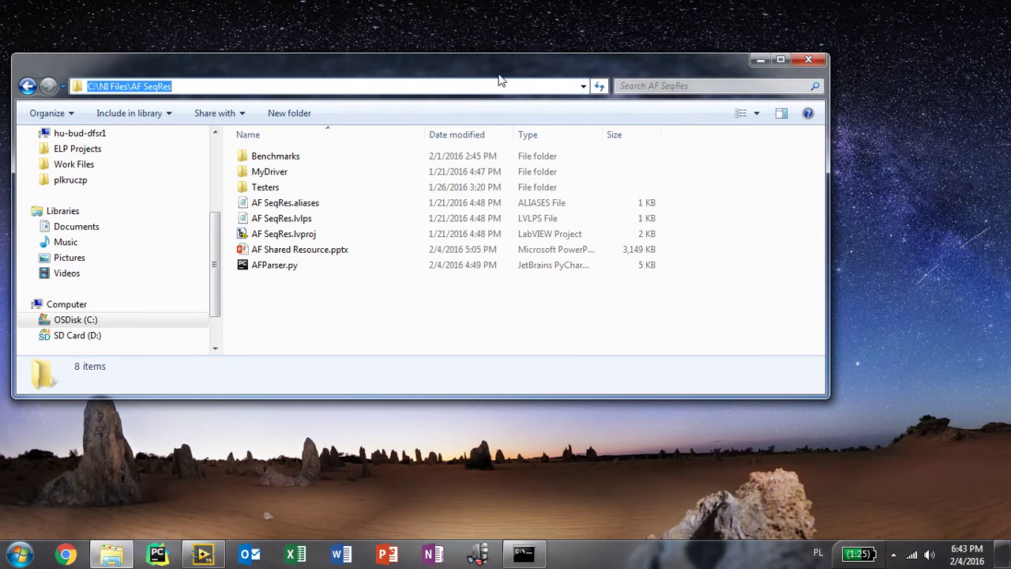
{"action": "left_click", "coordinate": [760, 60]}
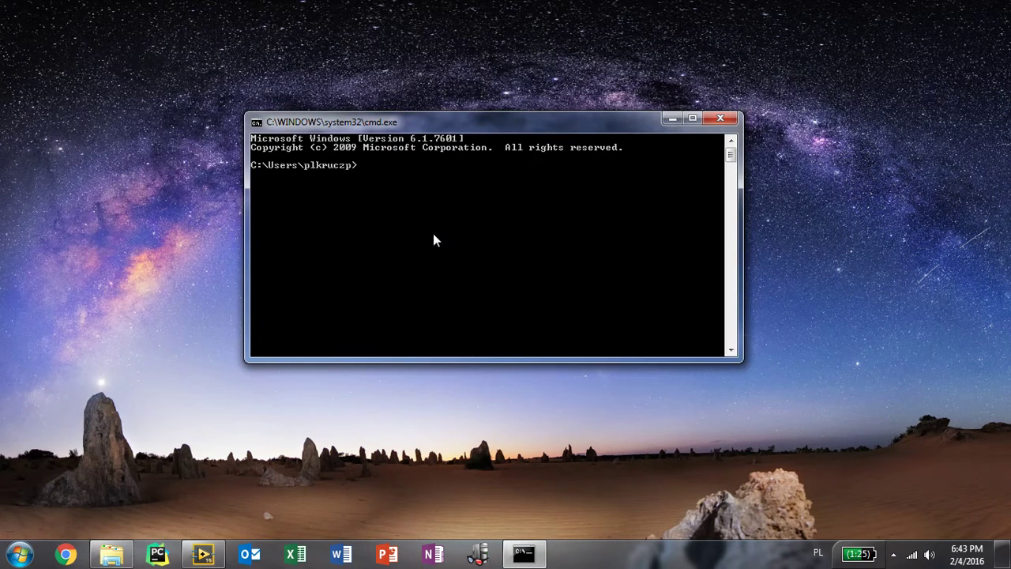
Step: Type python followed by the quoted C:\NI Files\AF SeqRes path pasted into the console
{"action": "type", "text": "python \"\""}
{"action": "key", "text": "Left"}
{"action": "key", "text": "ctrl+v"}
{"action": "key", "text": "BackSpace"}
{"action": "key", "text": "Delete"}
{"action": "right_click", "coordinate": [490, 203]}
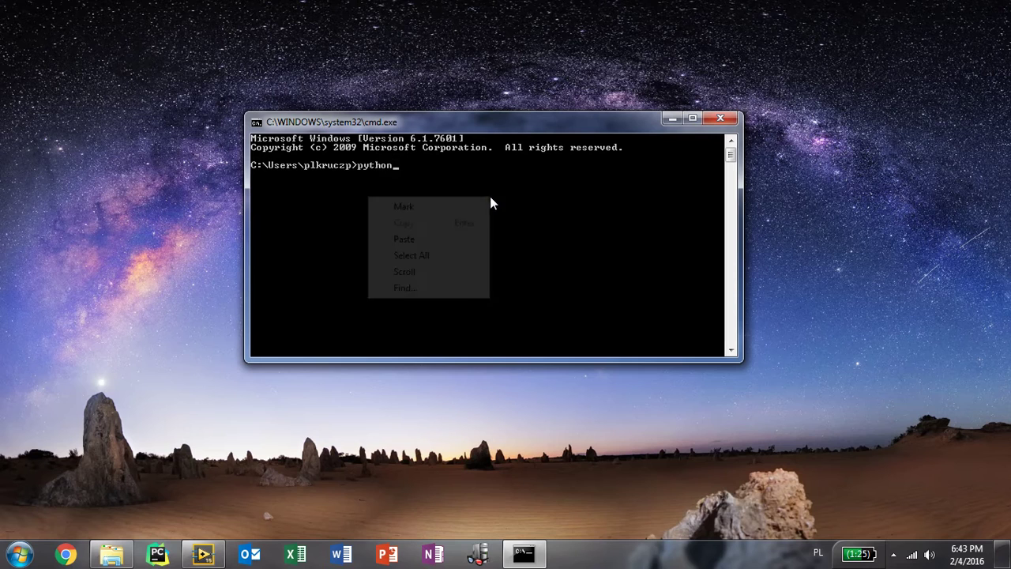
{"action": "left_click", "coordinate": [446, 238]}
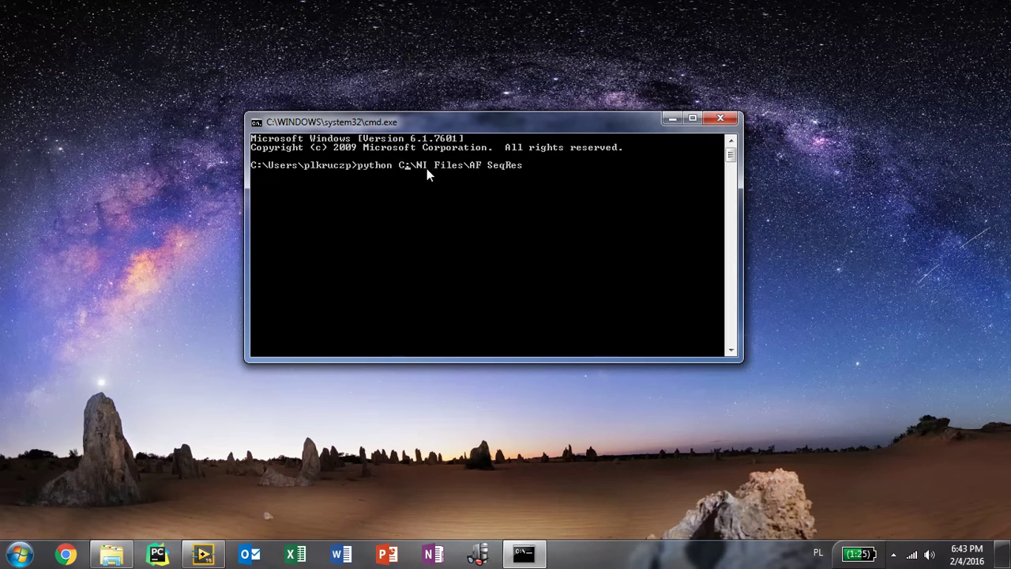
{"action": "type", "text": "\""}
Step: Confirm the script name in Explorer and finish the command with AFParser.py
{"action": "left_click", "coordinate": [110, 555]}
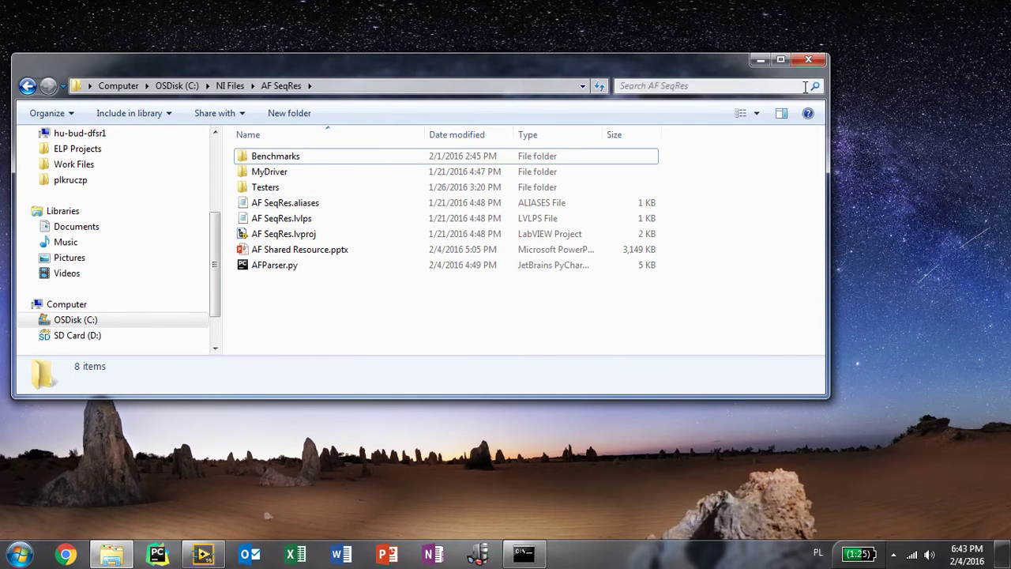
{"action": "left_click", "coordinate": [760, 60]}
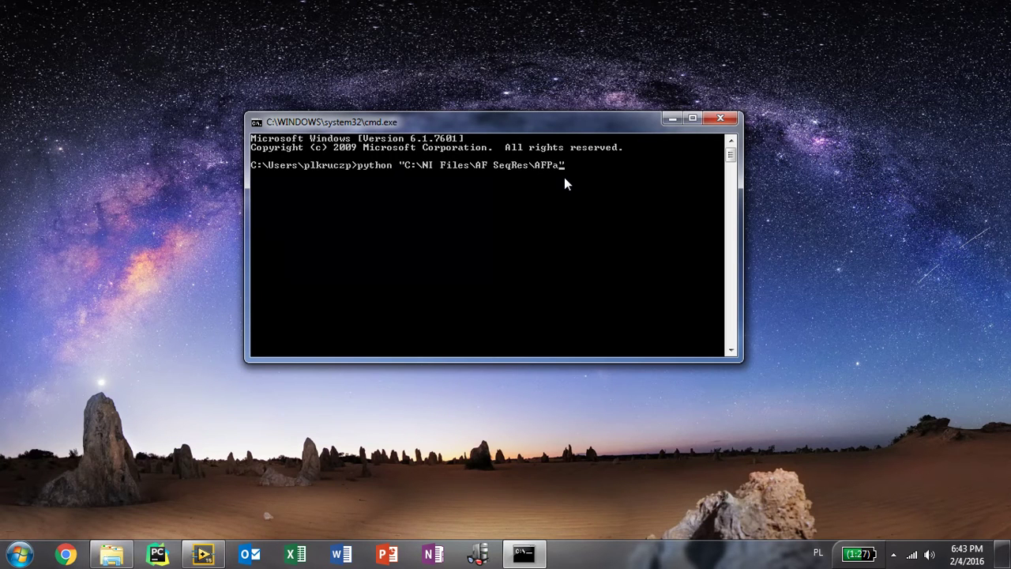
{"action": "type", "text": ".py"}
Step: Run AFParser.py on FEC.lvproj.txt and save the PlantUML output over FecUML.txt
{"action": "key", "text": "Return"}
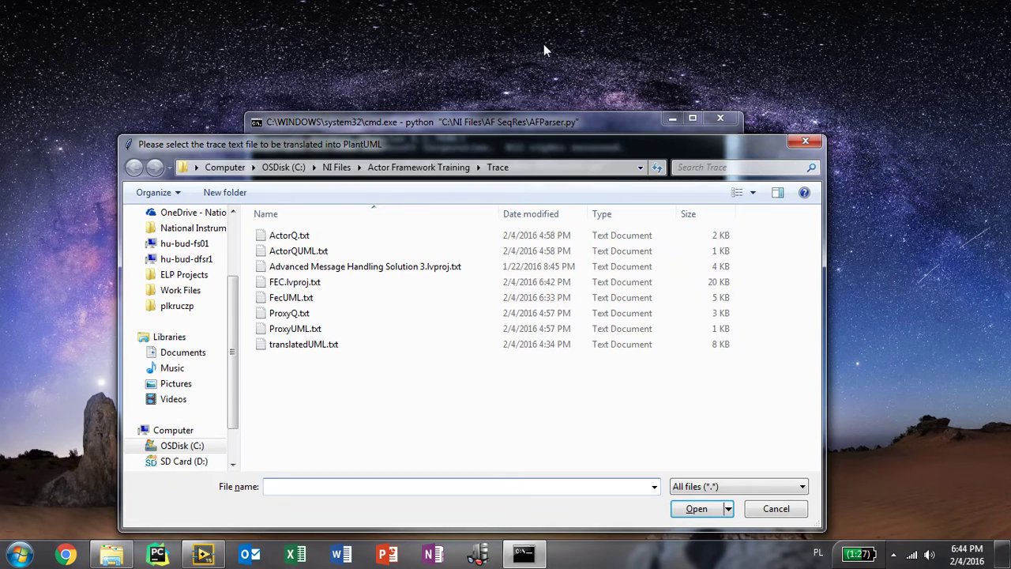
{"action": "left_click_drag", "start_coordinate": [527, 152], "coordinate": [514, 45]}
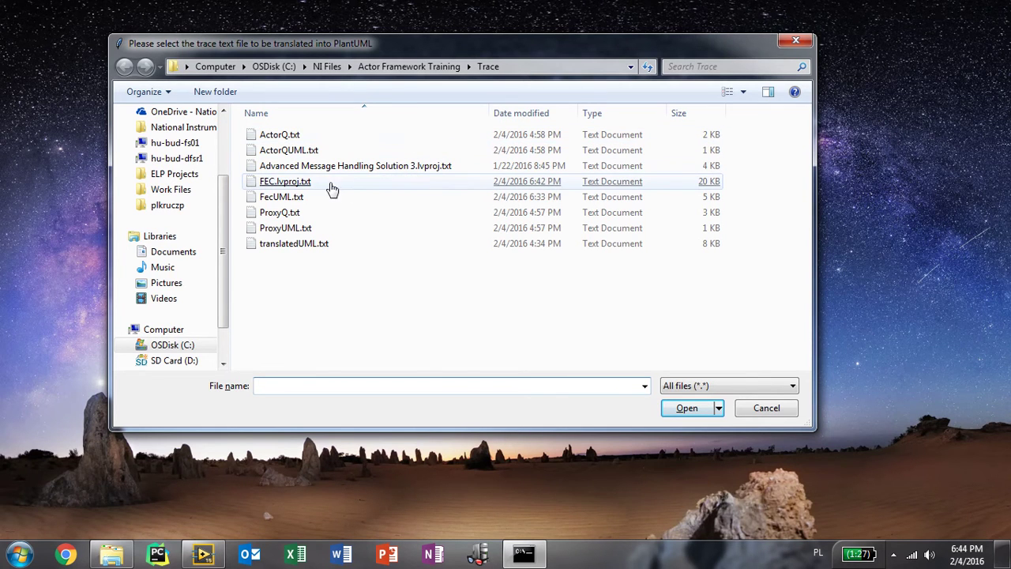
{"action": "double_click", "coordinate": [308, 183]}
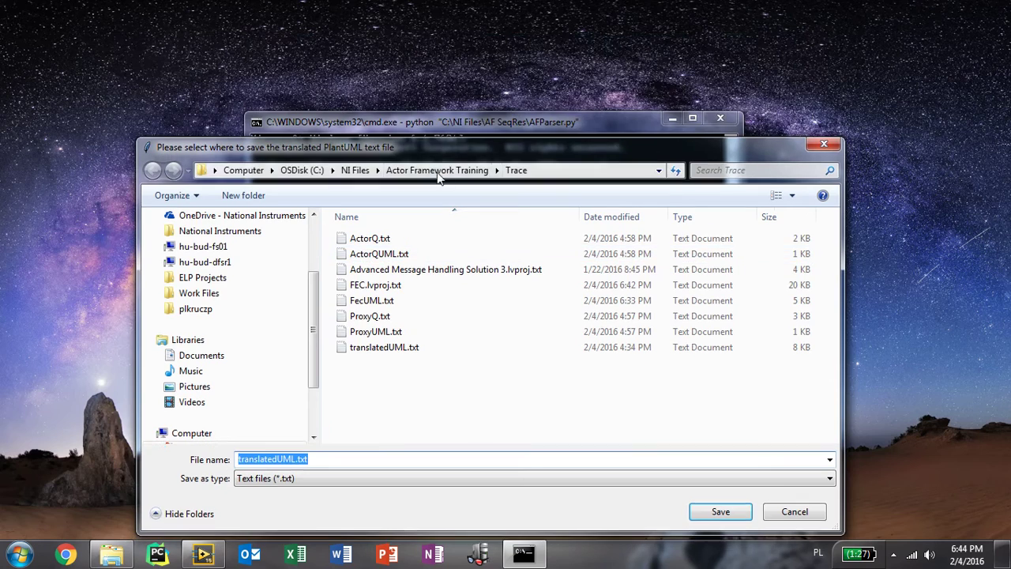
{"action": "left_click_drag", "start_coordinate": [460, 151], "coordinate": [425, 54]}
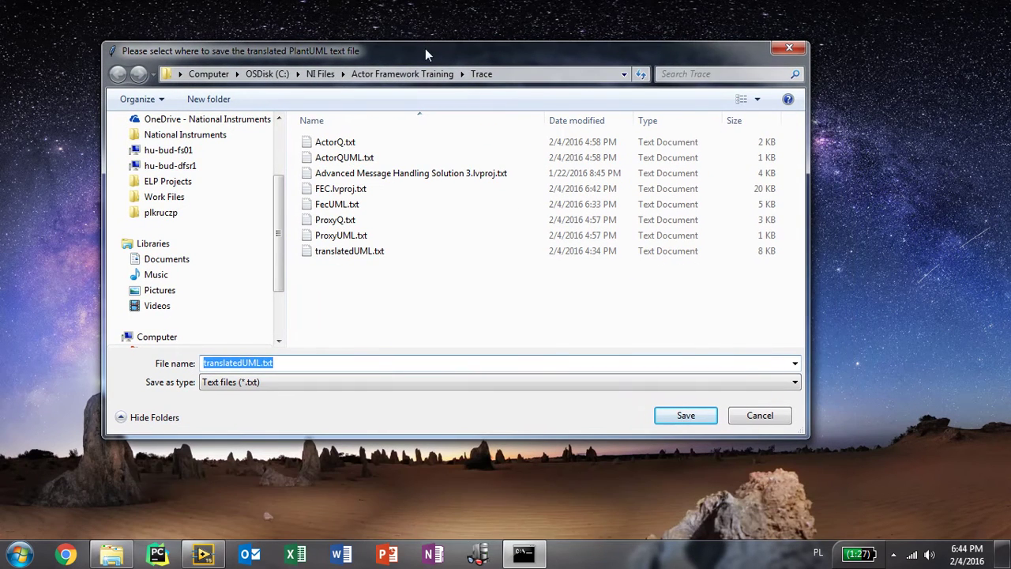
{"action": "double_click", "coordinate": [380, 205]}
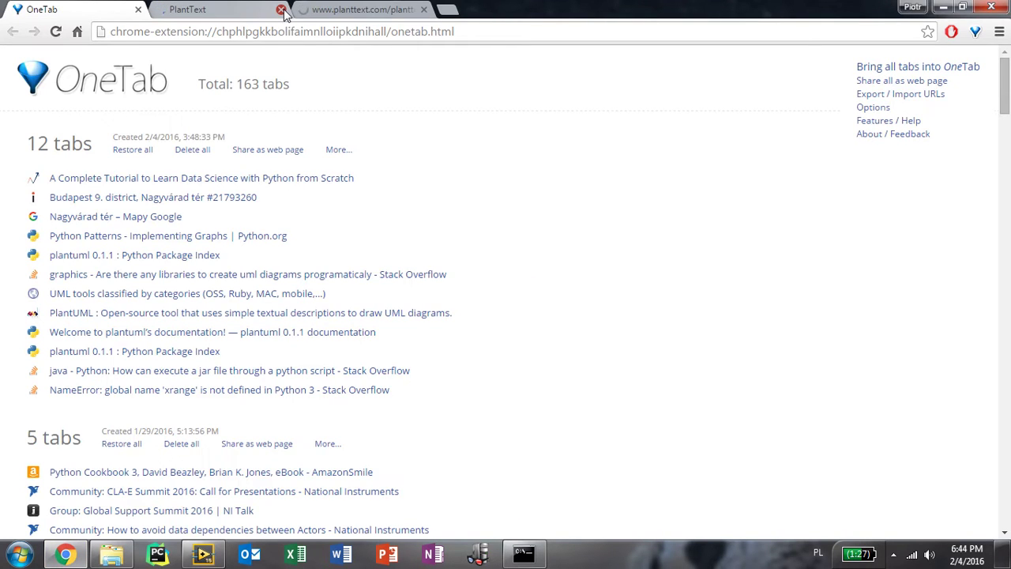
Step: Paste the 120-line actor trace script into the PlantText editor, replacing the donald->duck sample
{"action": "left_click", "coordinate": [283, 11]}
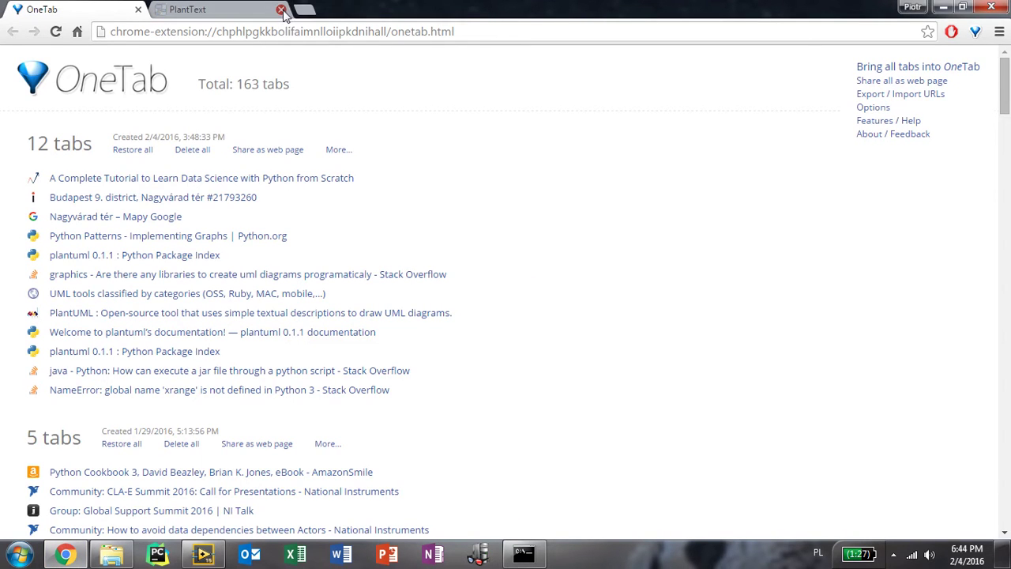
{"action": "left_click", "coordinate": [240, 16]}
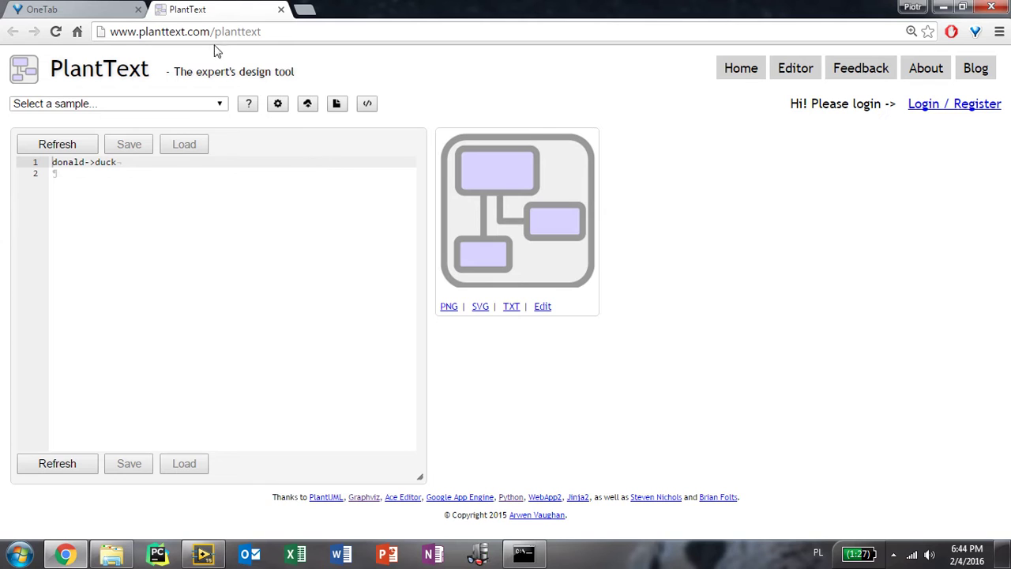
{"action": "left_click", "coordinate": [131, 168]}
{"action": "key", "text": "ctrl+a"}
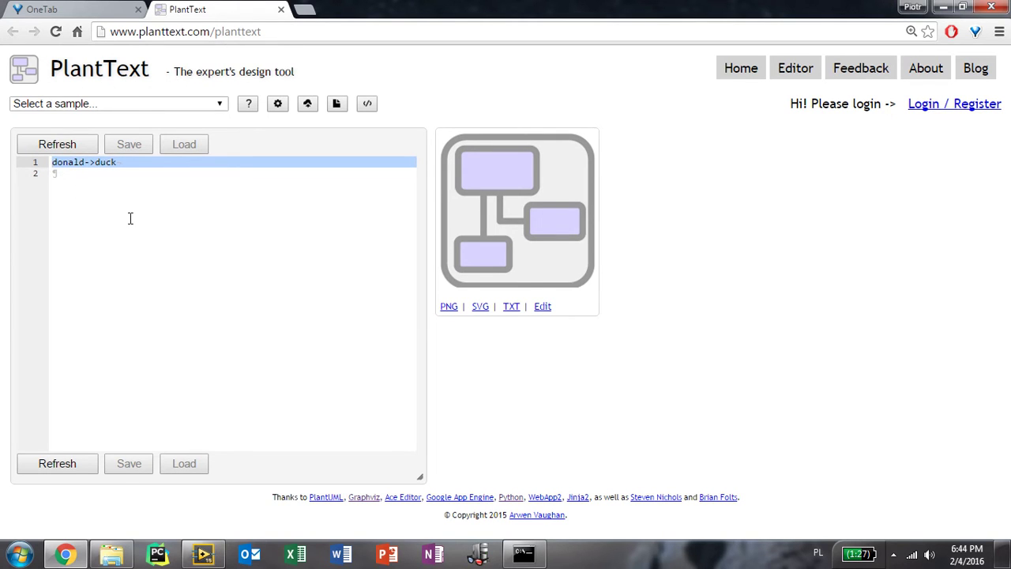
{"action": "key", "text": "ctrl+v"}
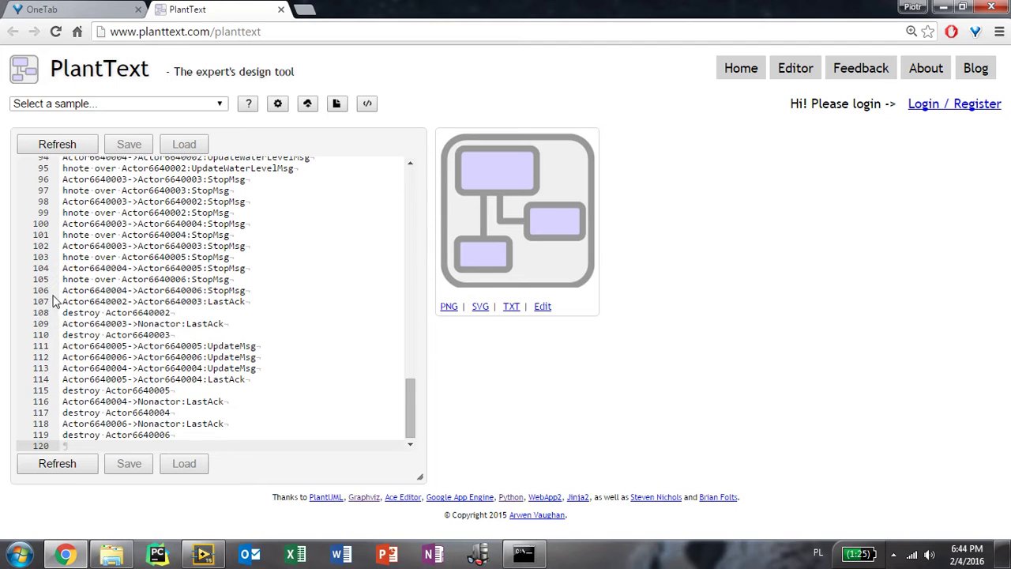
Step: Refresh the diagram and review the Update, Stop and LastAck messages between Nonactor and Actor6640002–6640006
{"action": "left_click", "coordinate": [69, 471]}
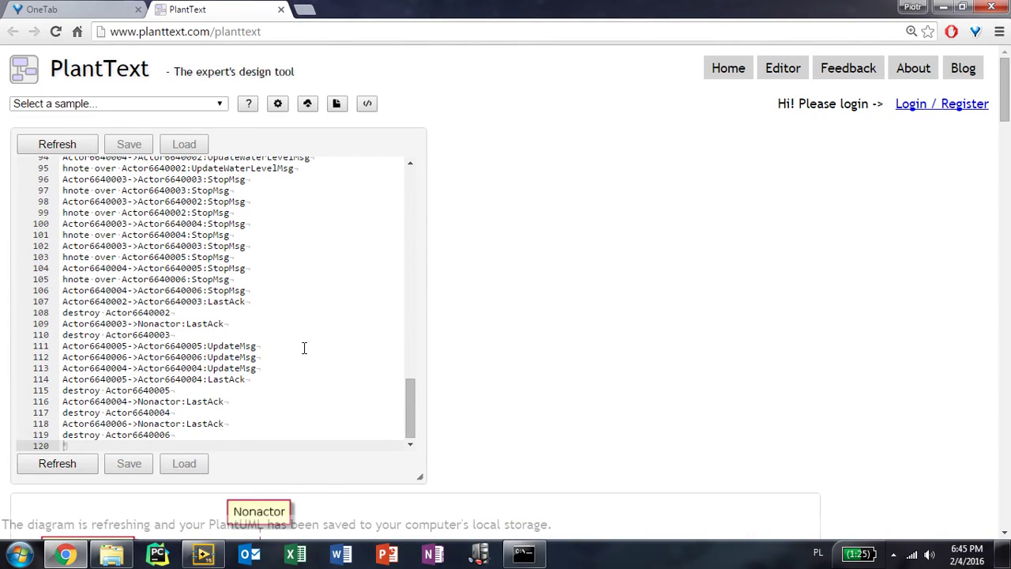
{"action": "scroll", "coordinate": [646, 320], "scroll_direction": "down", "scroll_amount": 4}
{"action": "scroll", "coordinate": [646, 320], "scroll_direction": "down", "scroll_amount": 4}
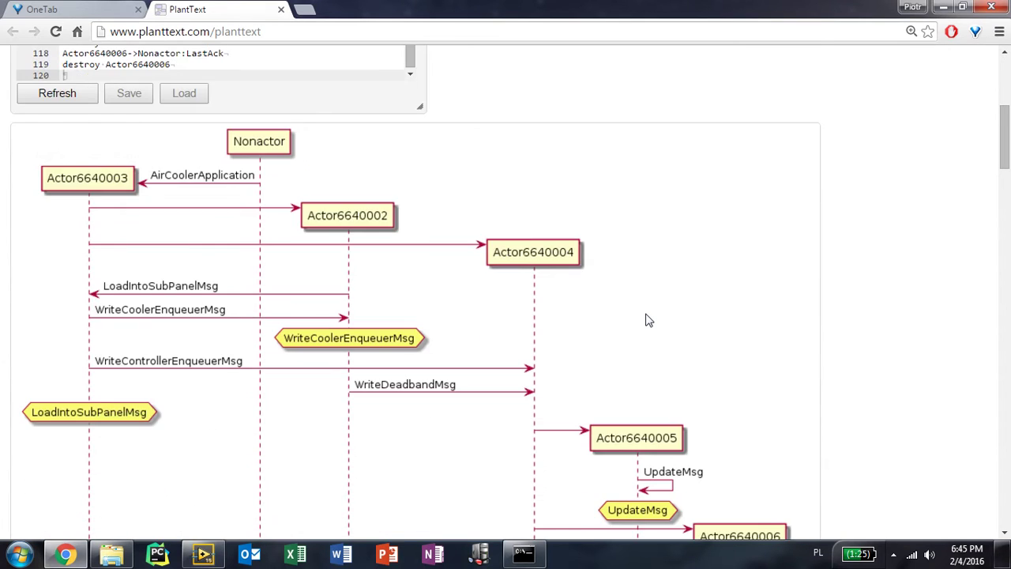
{"action": "scroll", "coordinate": [645, 320], "scroll_direction": "up", "scroll_amount": 3}
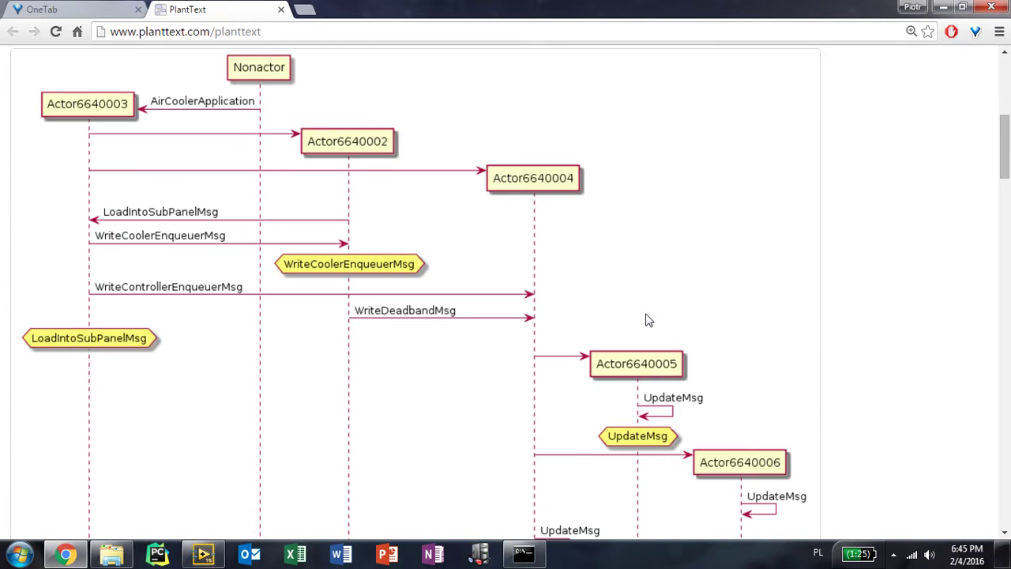
{"action": "scroll", "coordinate": [646, 320], "scroll_direction": "down", "scroll_amount": 5}
{"action": "scroll", "coordinate": [646, 320], "scroll_direction": "down", "scroll_amount": 2}
{"action": "scroll", "coordinate": [646, 320], "scroll_direction": "down", "scroll_amount": 8}
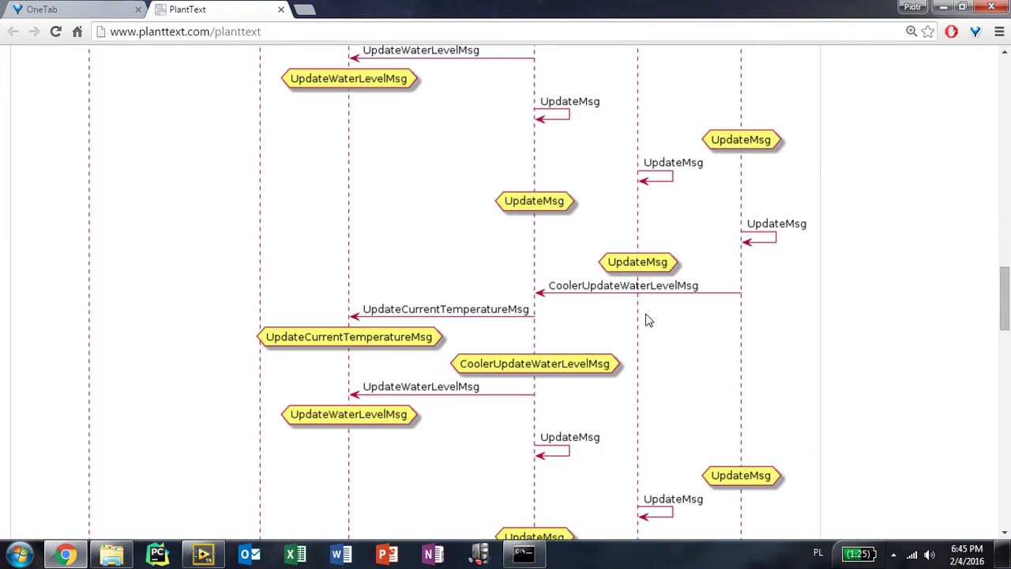
{"action": "scroll", "coordinate": [646, 320], "scroll_direction": "down", "scroll_amount": 12}
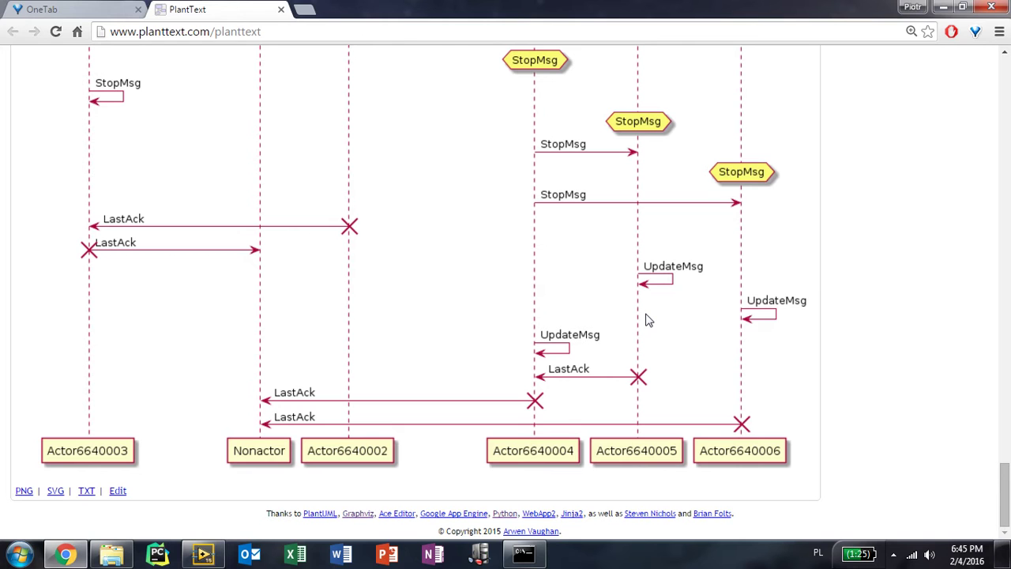
{"action": "scroll", "coordinate": [646, 320], "scroll_direction": "up", "scroll_amount": 15}
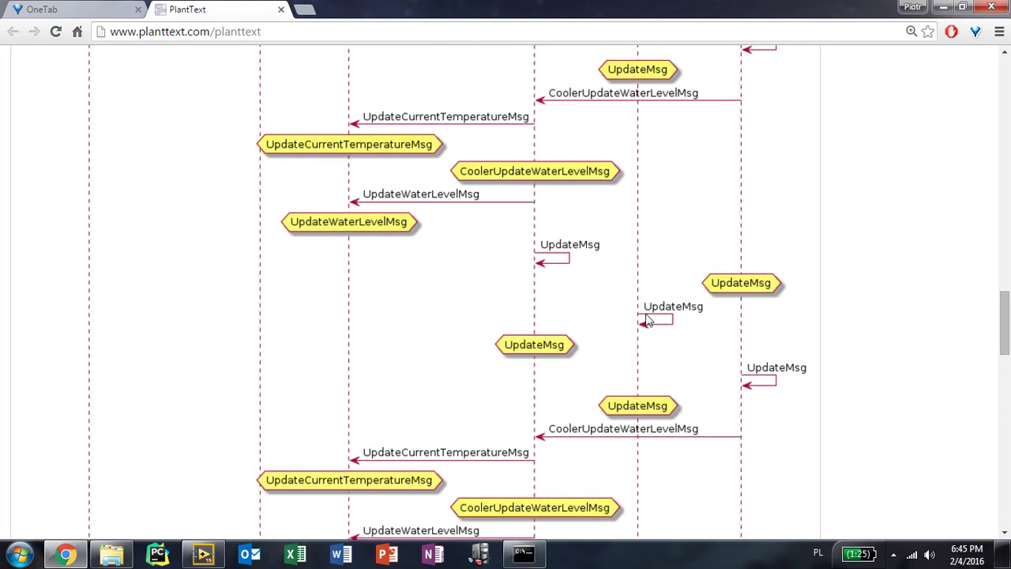
{"action": "scroll", "coordinate": [646, 320], "scroll_direction": "up", "scroll_amount": 10}
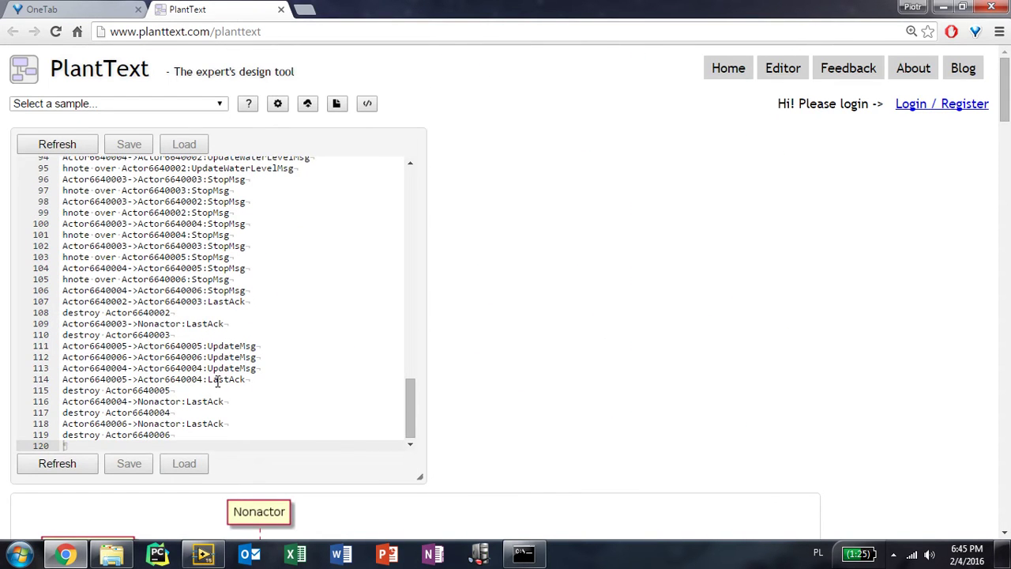
{"action": "left_click_drag", "start_coordinate": [301, 394], "coordinate": [364, 451]}
{"action": "left_click", "coordinate": [96, 218]}
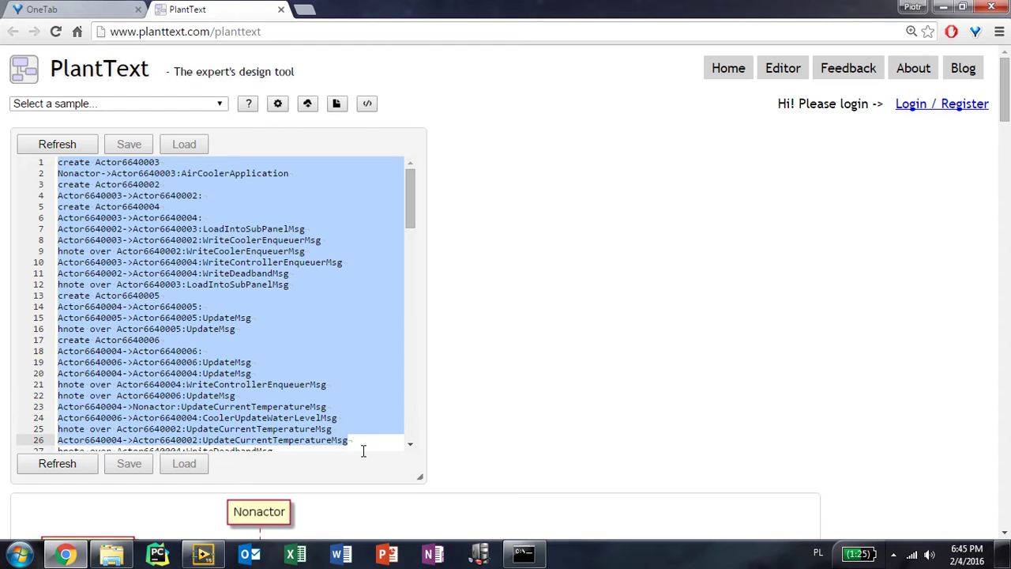
{"action": "left_click_drag", "start_coordinate": [1005, 110], "coordinate": [1009, 157]}
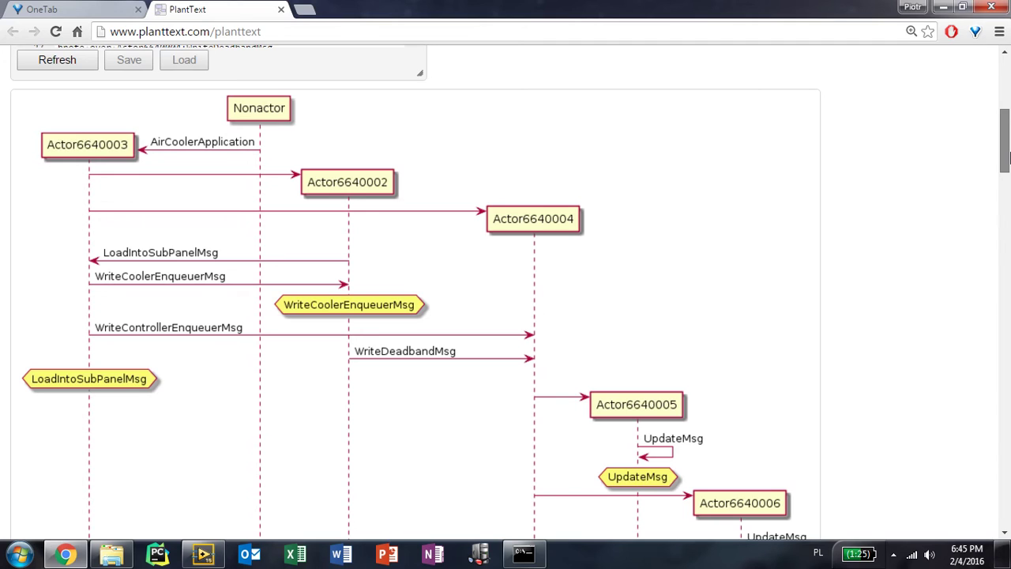
{"action": "left_click_drag", "start_coordinate": [1008, 157], "coordinate": [1005, 515]}
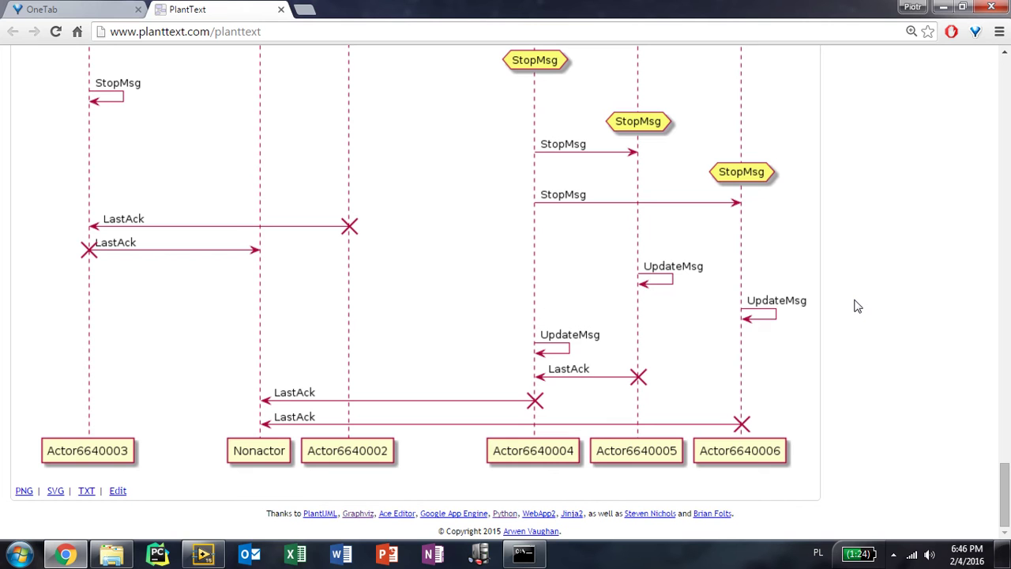
{"action": "left_click_drag", "start_coordinate": [1006, 494], "coordinate": [1007, 126]}
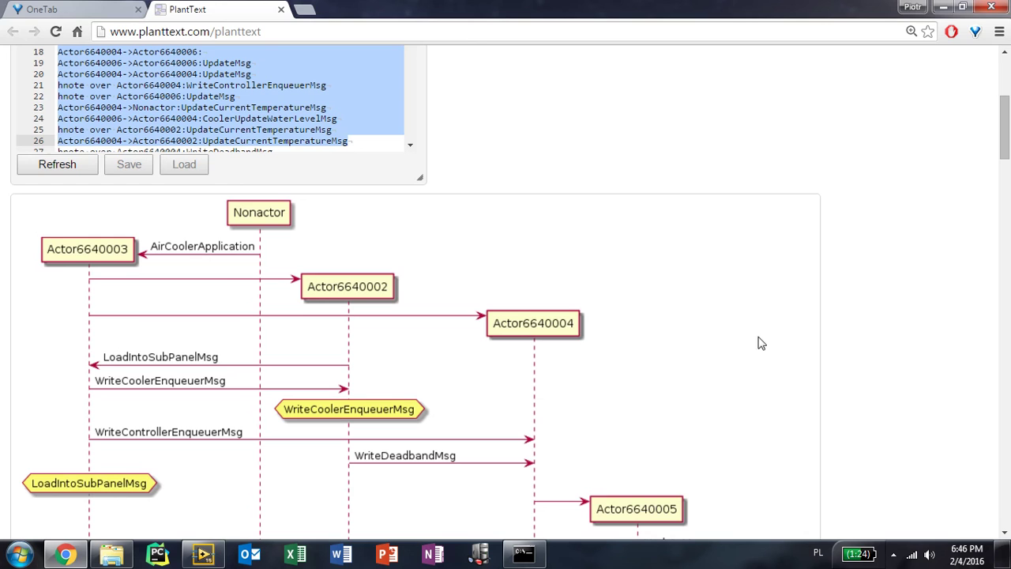
{"action": "left_click", "coordinate": [893, 554]}
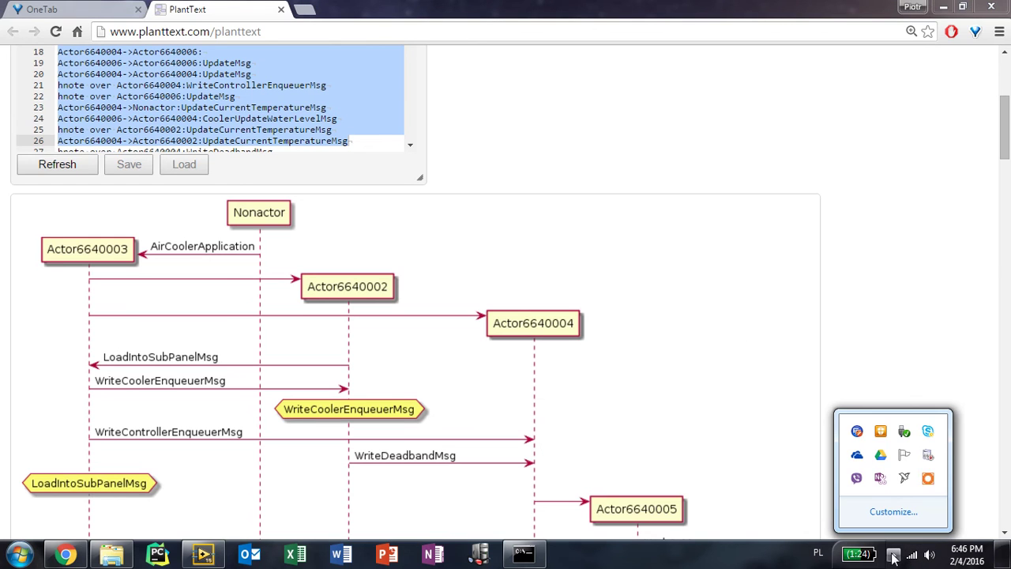
{"action": "right_click", "coordinate": [930, 479]}
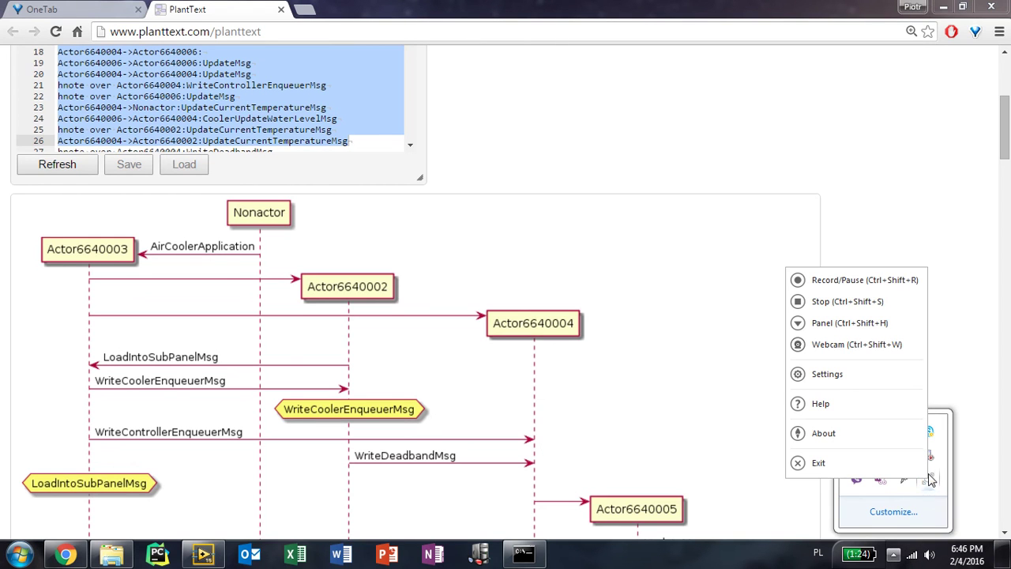